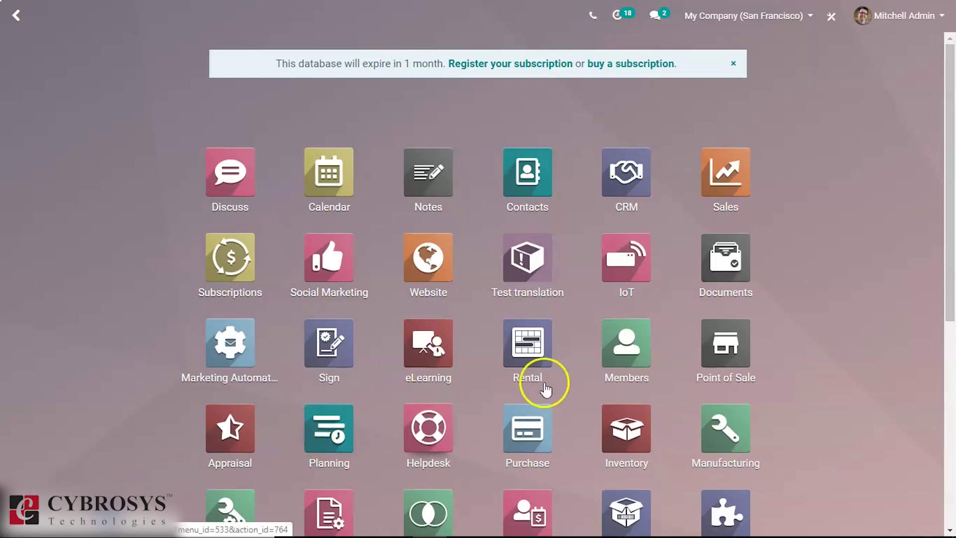
Step: Launch the Point of Sale app from the Odoo apps home screen
left_click(727, 362)
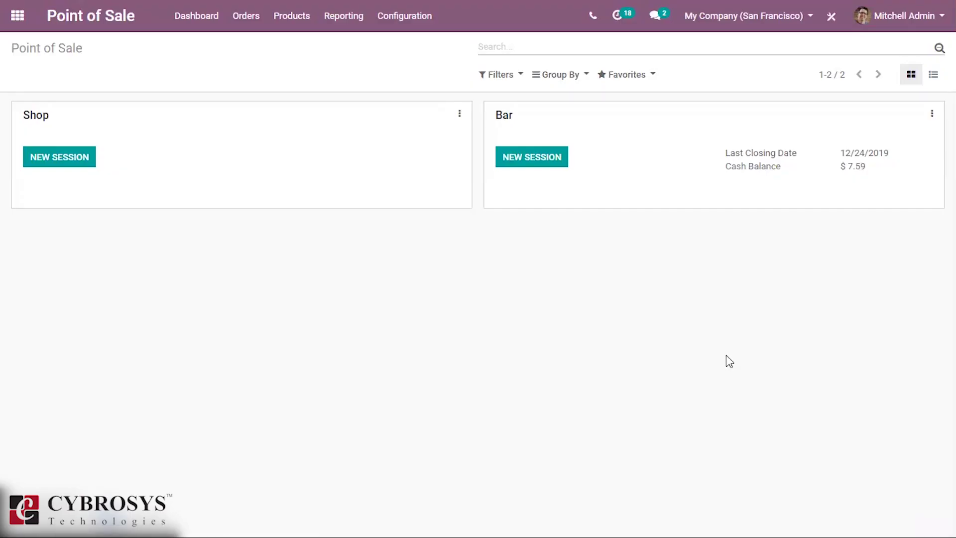
Step: Start a new Bar session to reach the Main Floor plan with tables T1–T11
left_click(679, 305)
left_click(536, 173)
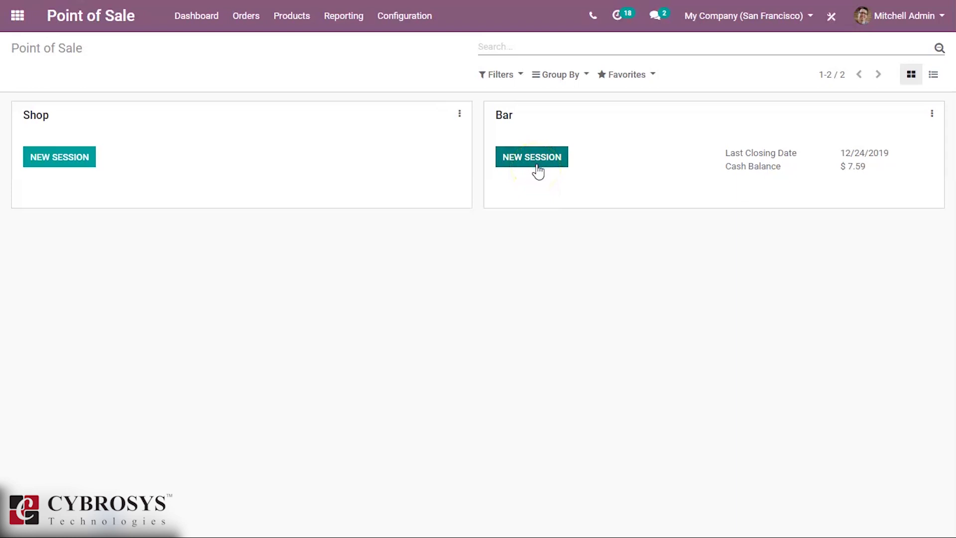
left_click(538, 160)
left_click(539, 165)
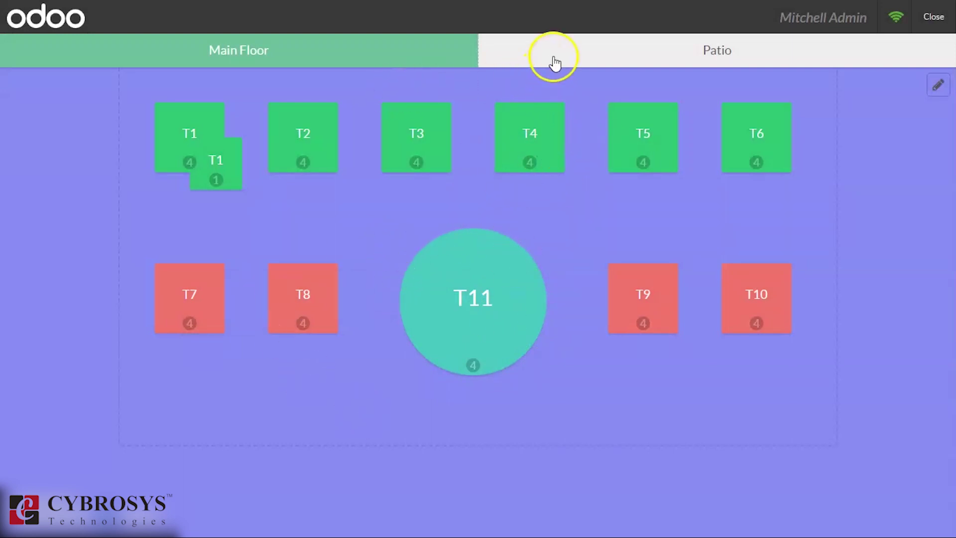
left_click(533, 62)
left_click(270, 48)
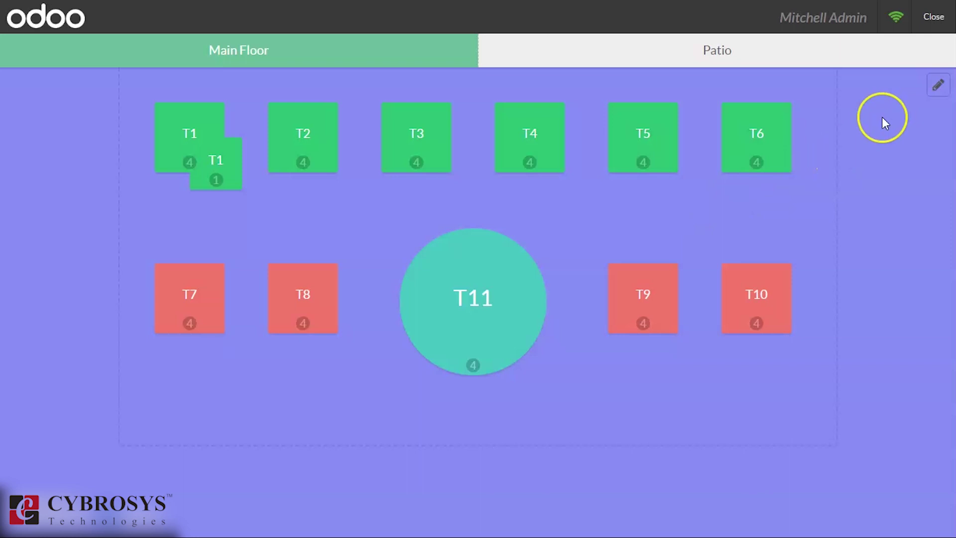
Step: Place a new table in the gap below T1 and stretch it into a wide rectangle
left_click(939, 87)
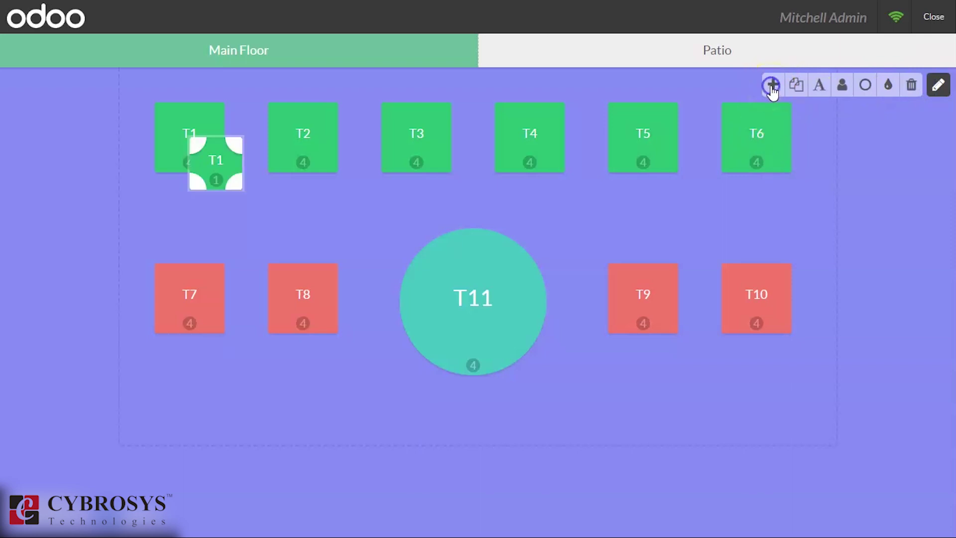
left_click_drag(206, 149, 303, 242)
left_click(194, 221)
left_click(244, 237)
left_click(240, 237)
left_click(241, 243)
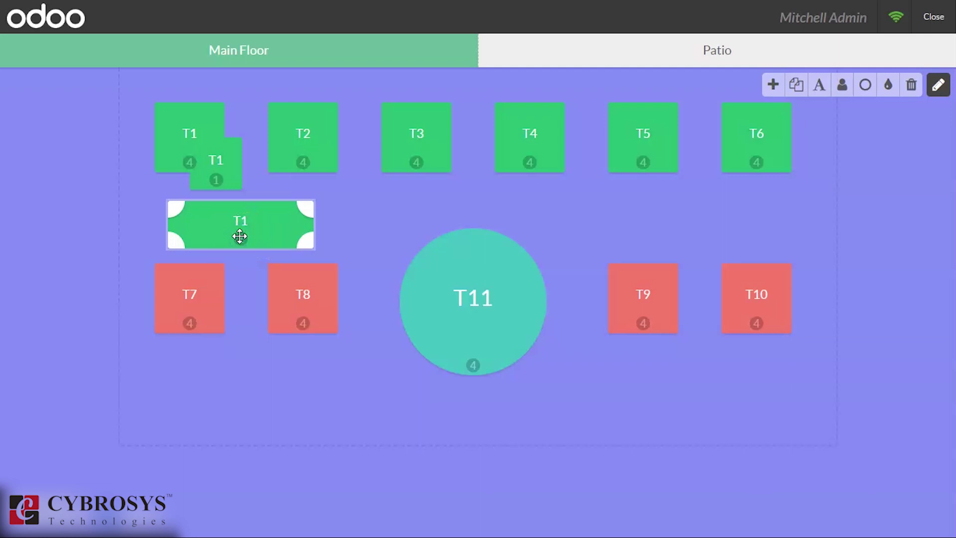
Step: Set the wide table to 9 seats, ending with its shape back on rectangular
left_click(841, 86)
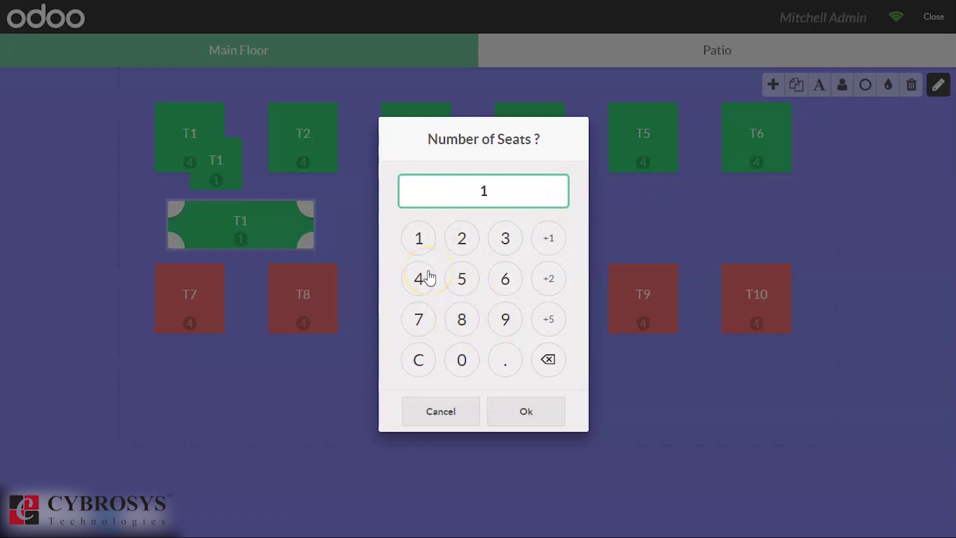
left_click(509, 320)
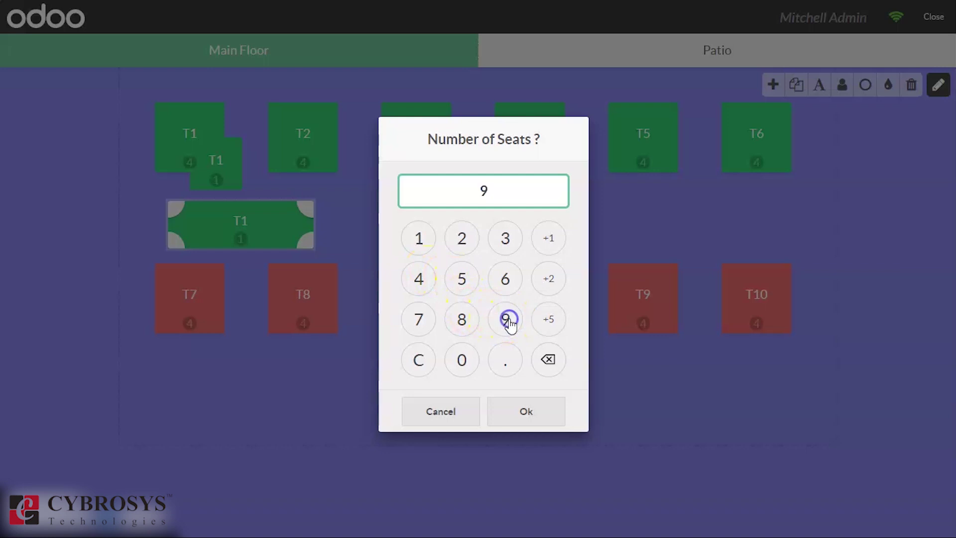
left_click(521, 419)
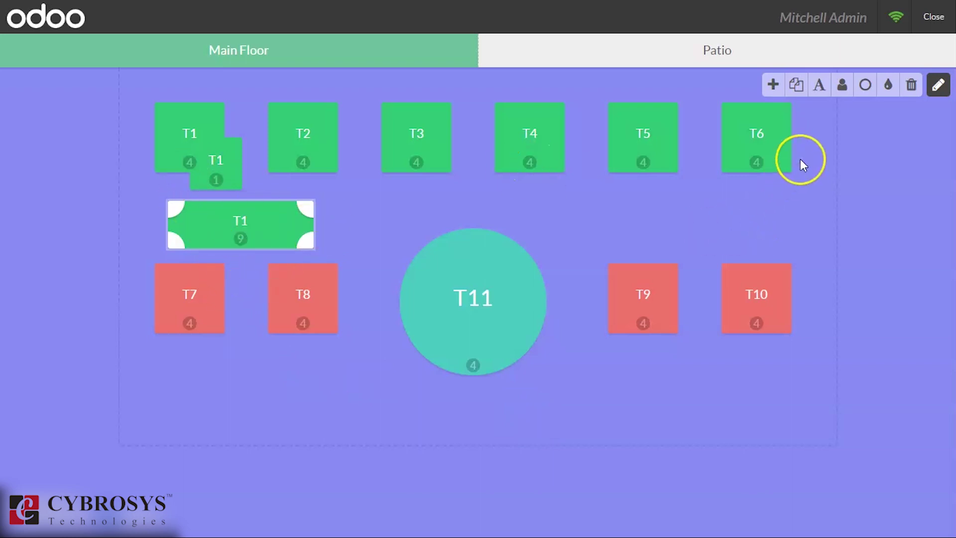
left_click(865, 88)
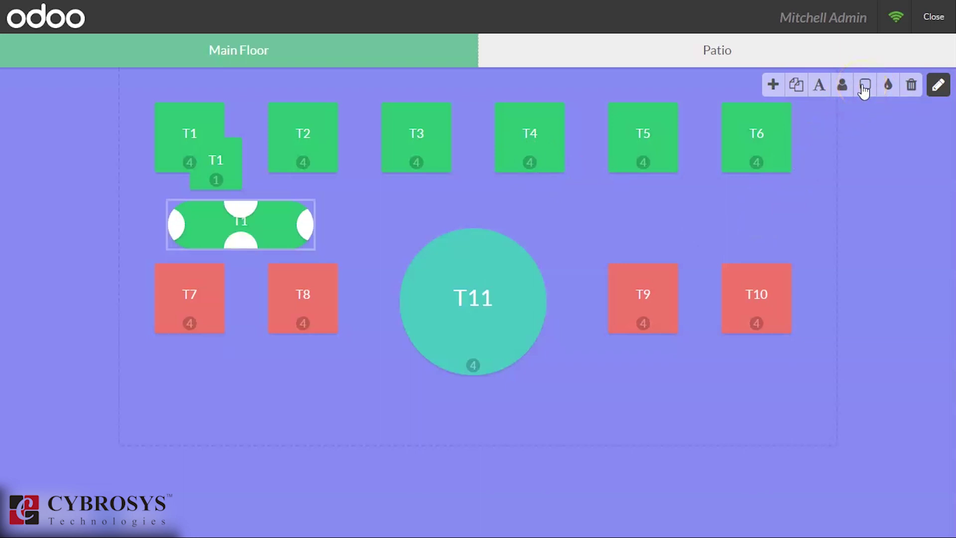
left_click(864, 88)
left_click(864, 89)
left_click(865, 89)
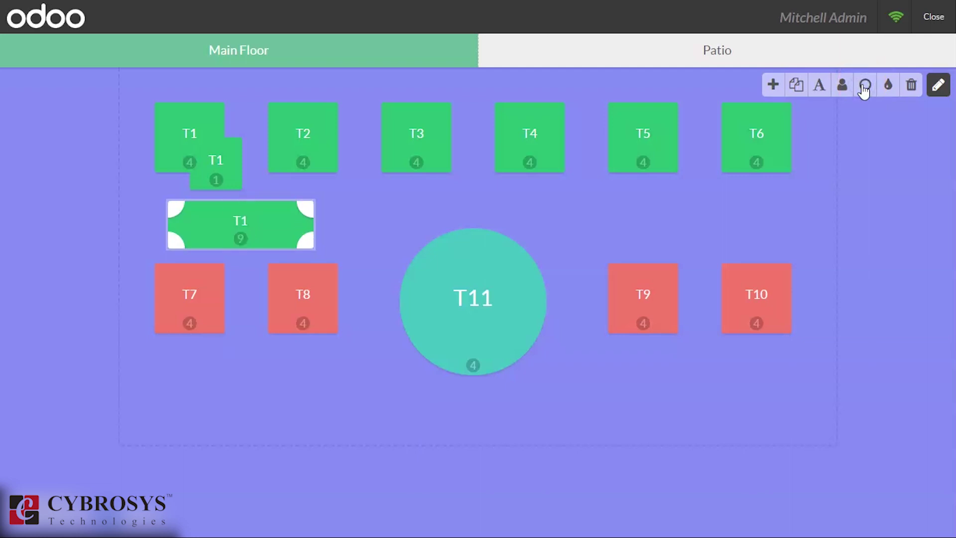
Step: Change the wide table's name from T1 to 'spcl'
left_click(818, 85)
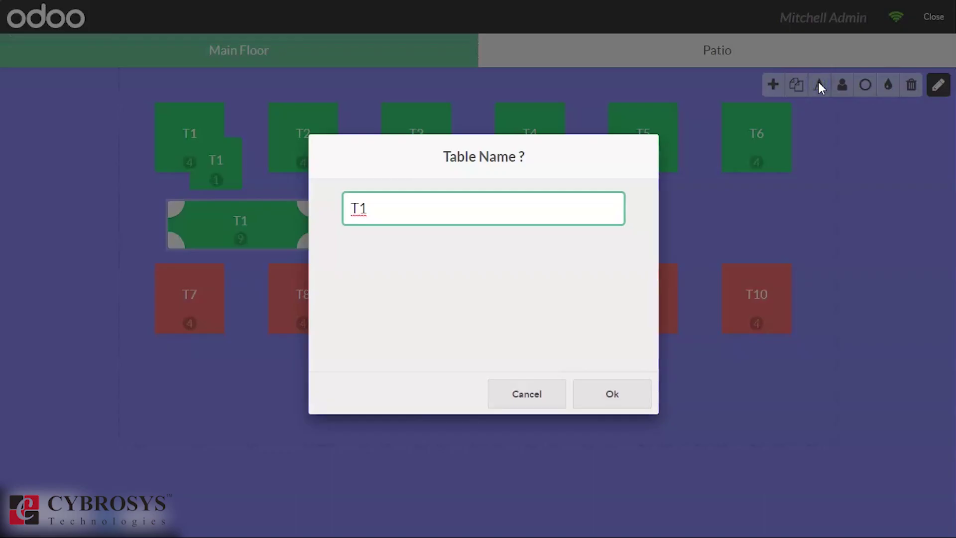
double_click(459, 209)
double_click(457, 209)
type("spcl")
left_click(617, 393)
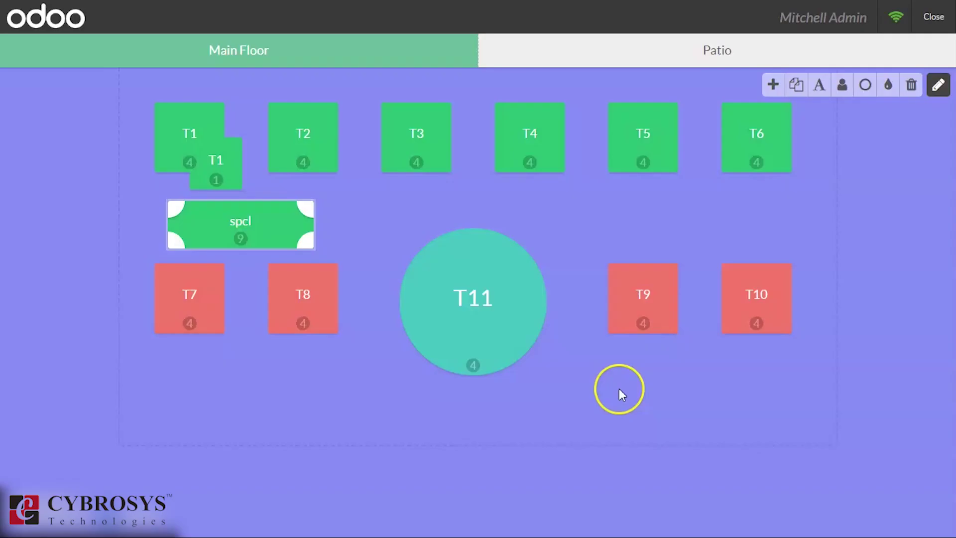
Step: Duplicate spcl and move the spcl1 copy right, above tables T9 and T10
left_click(796, 85)
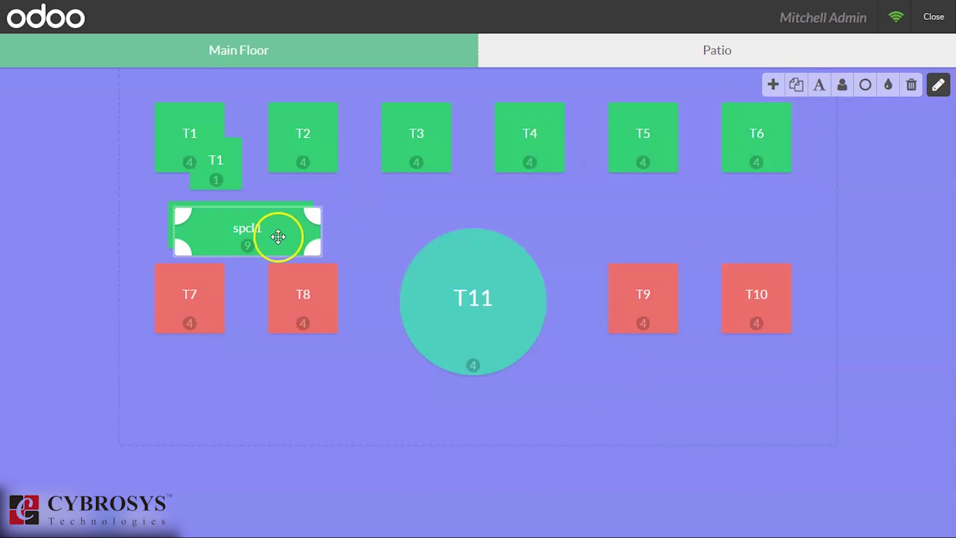
left_click_drag(275, 233, 611, 226)
left_click(629, 222)
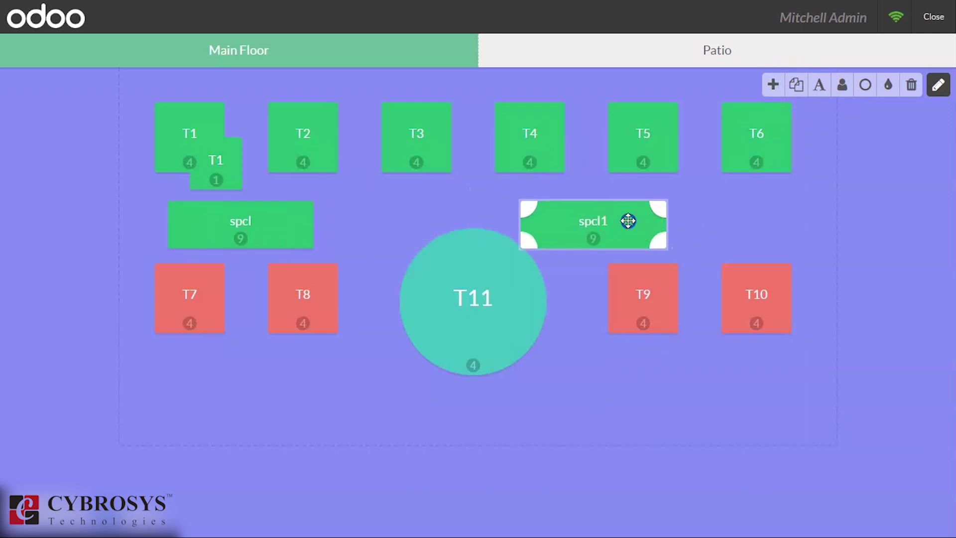
left_click(711, 210)
left_click(614, 220)
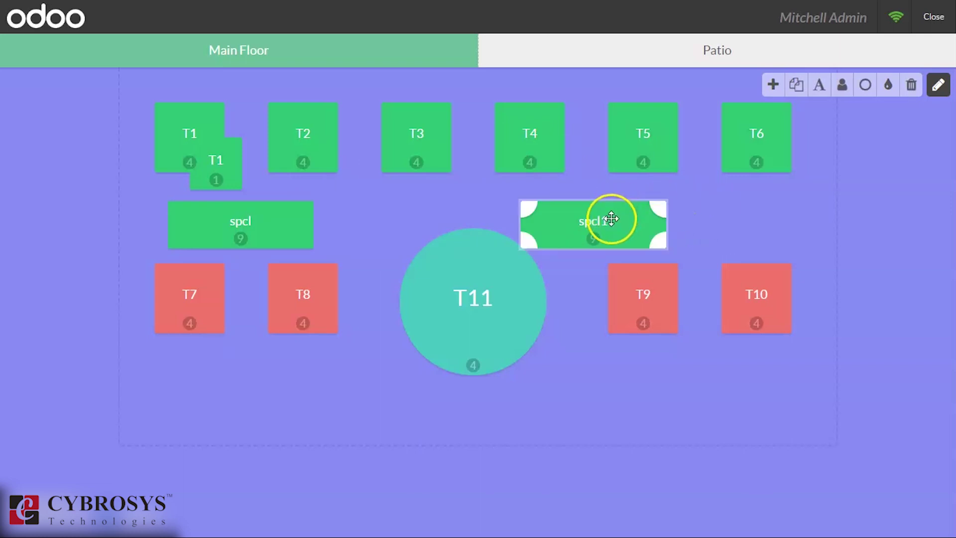
left_click_drag(605, 222, 699, 218)
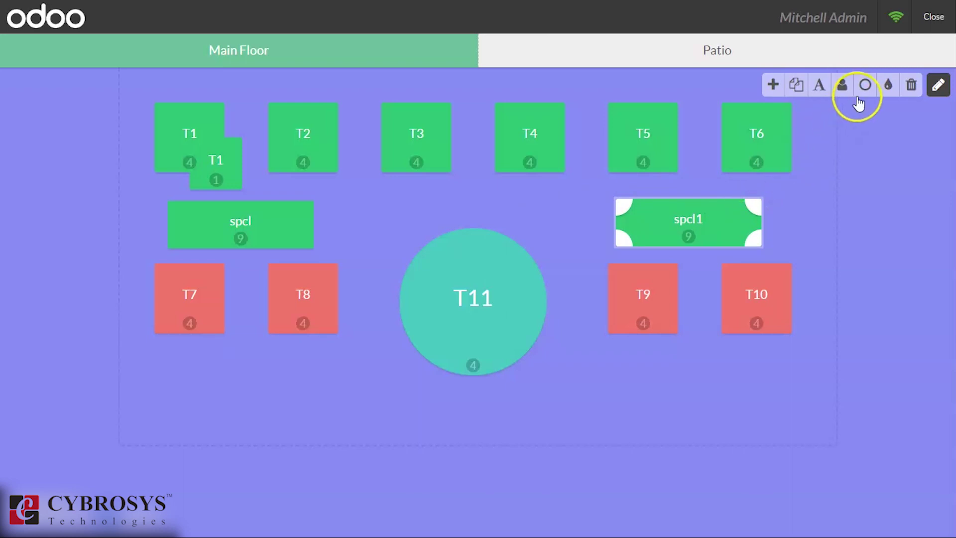
Step: Colour both the spcl1 and spcl tables yellow
left_click(889, 90)
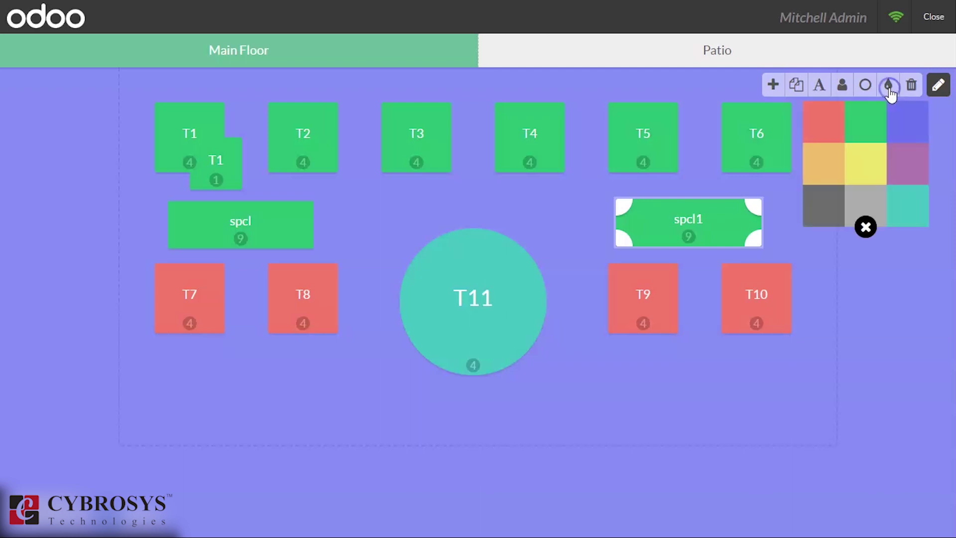
left_click(870, 167)
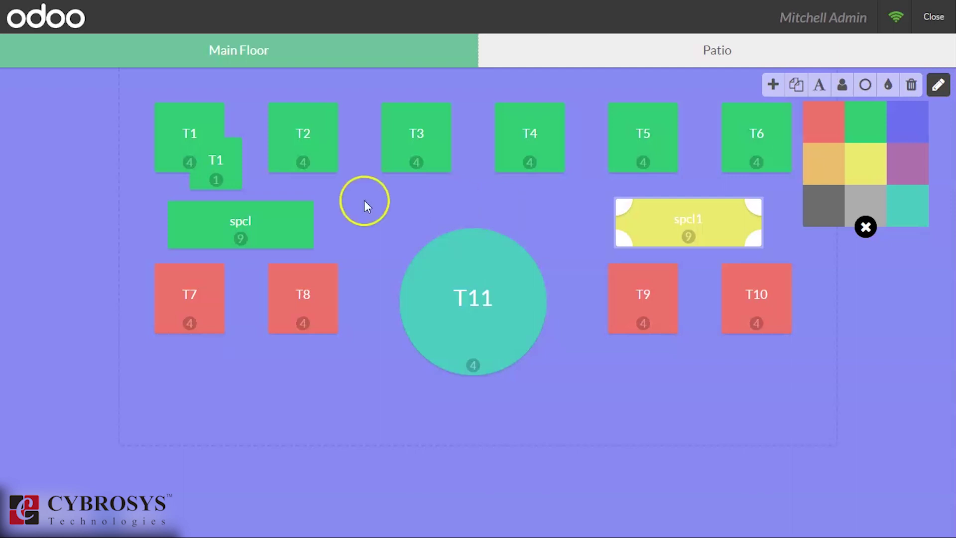
left_click(225, 235)
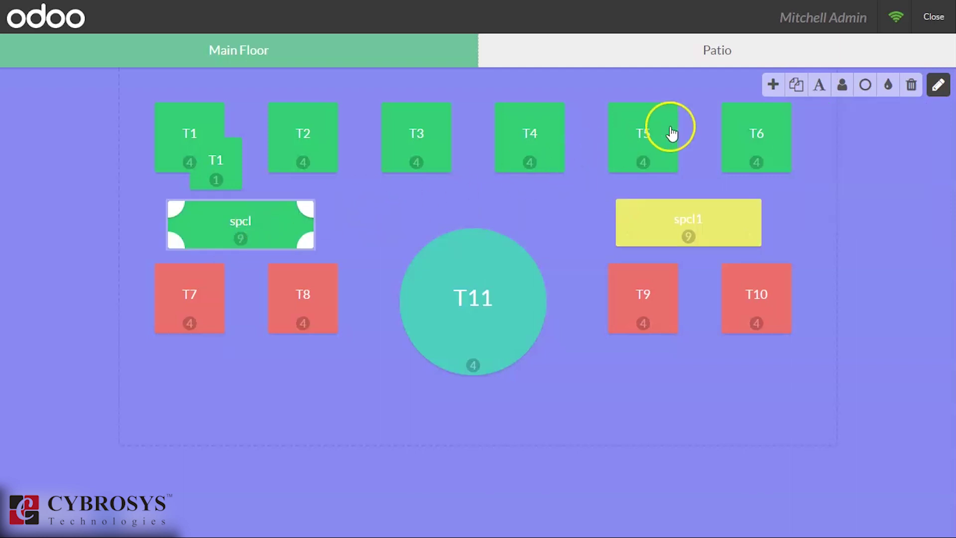
left_click(887, 87)
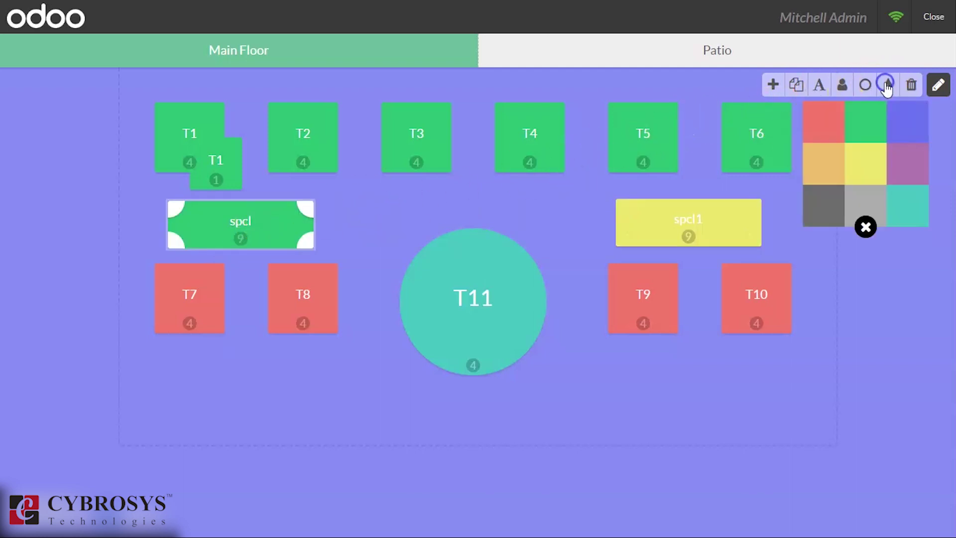
left_click(859, 166)
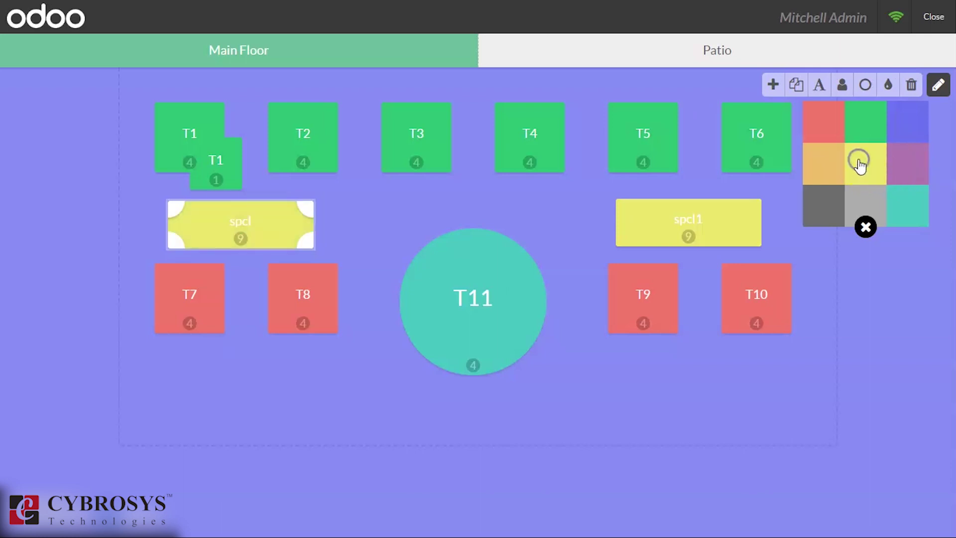
left_click(450, 230)
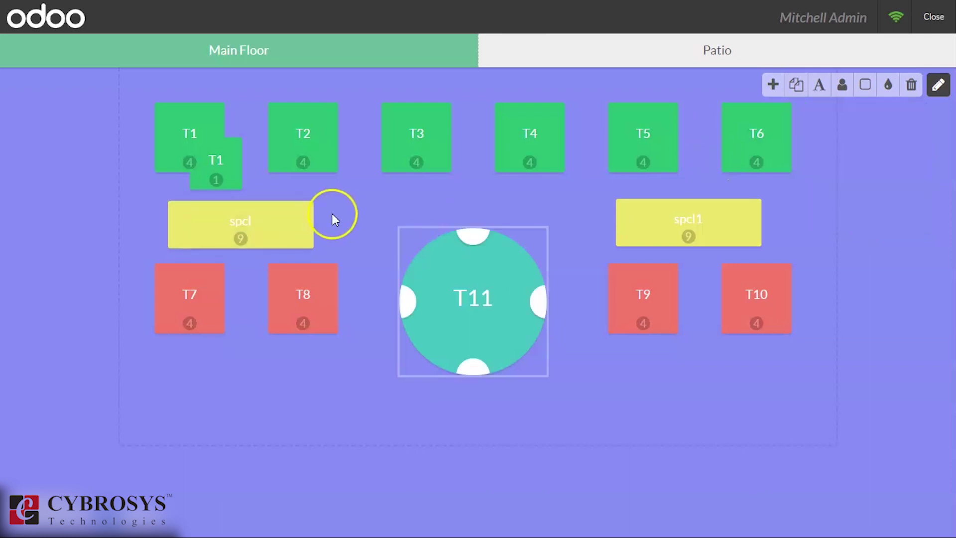
Step: Delete the small one-seat T1 table overlapping T1 and confirm the removal
left_click(206, 184)
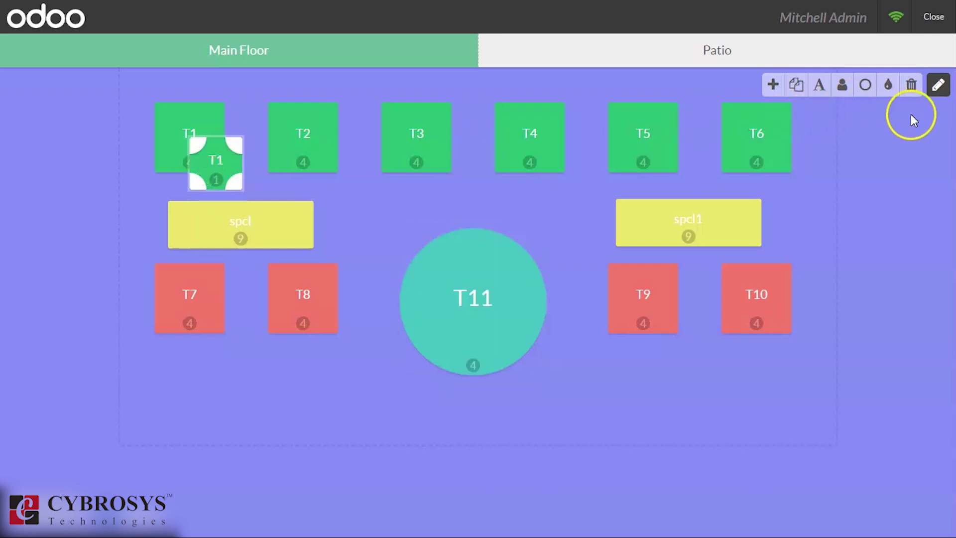
left_click(910, 88)
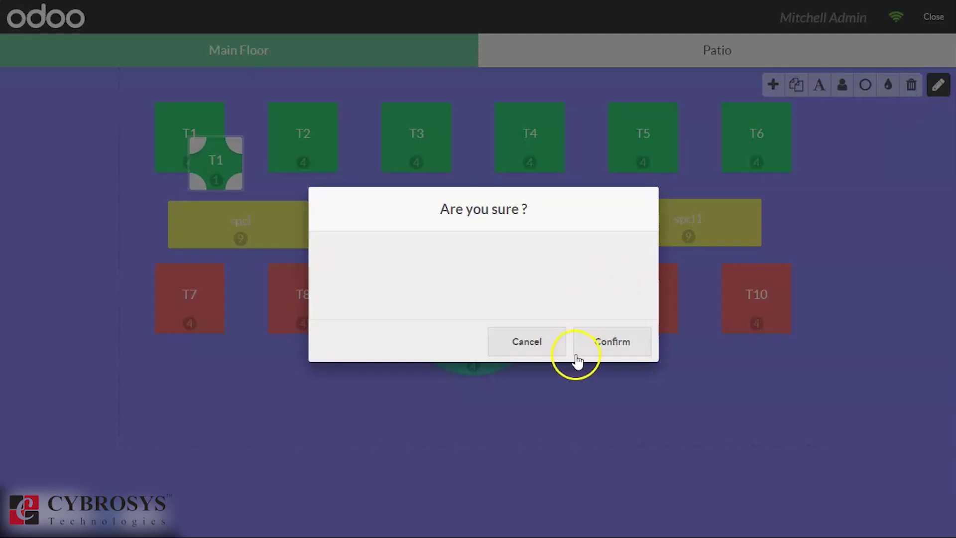
left_click(595, 350)
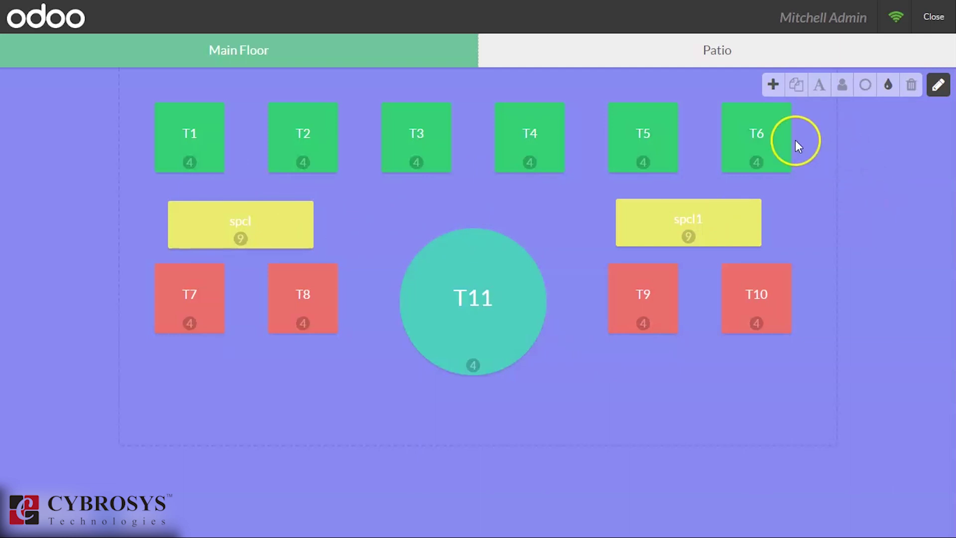
Step: Leave floor edit mode and bring up table T1's empty order screen
left_click(937, 84)
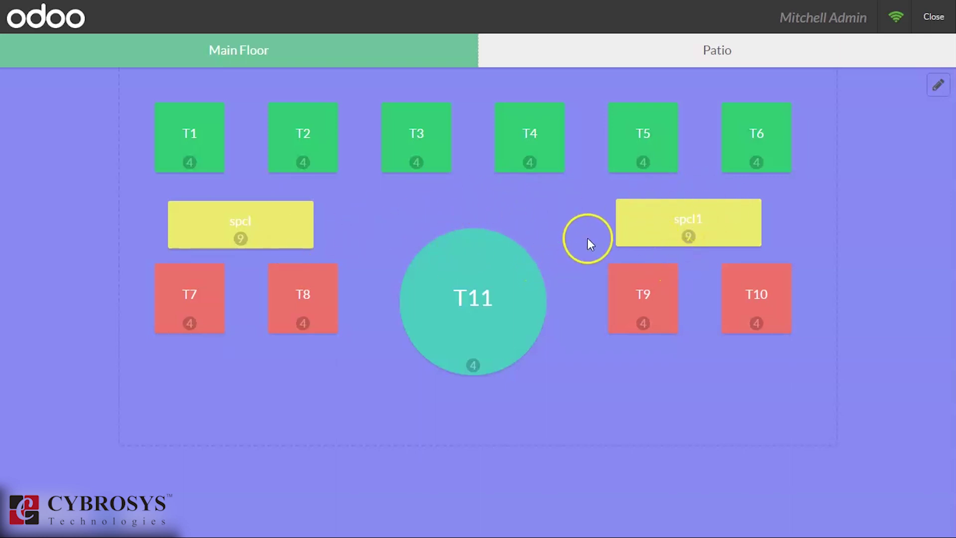
left_click(186, 152)
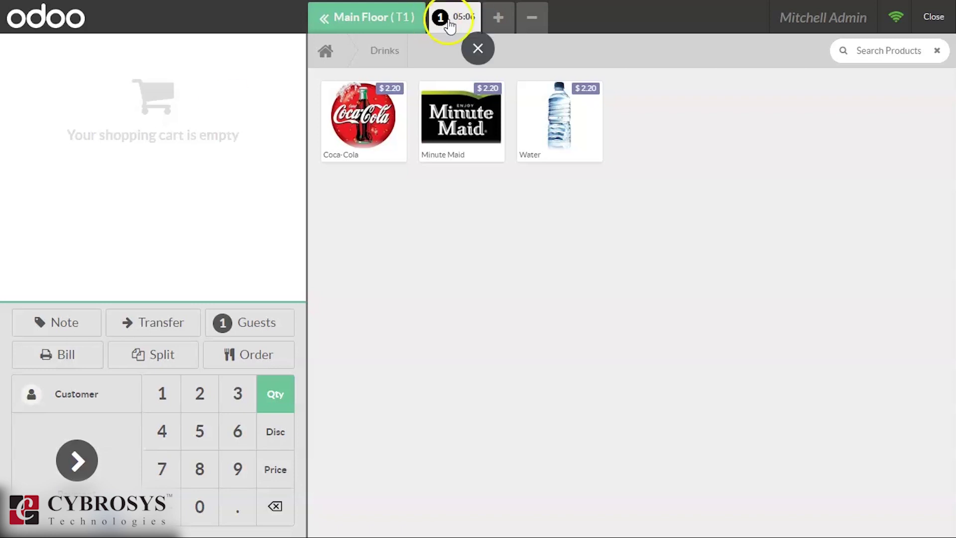
Step: Add a second T1 order, and put Coca-Cola, Minute Maid and Water on the first
left_click(499, 20)
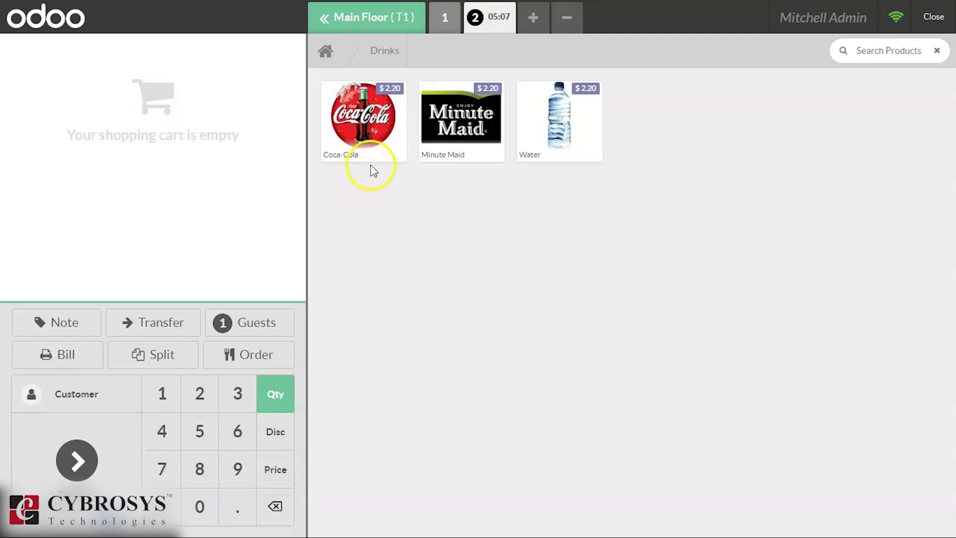
left_click(533, 19)
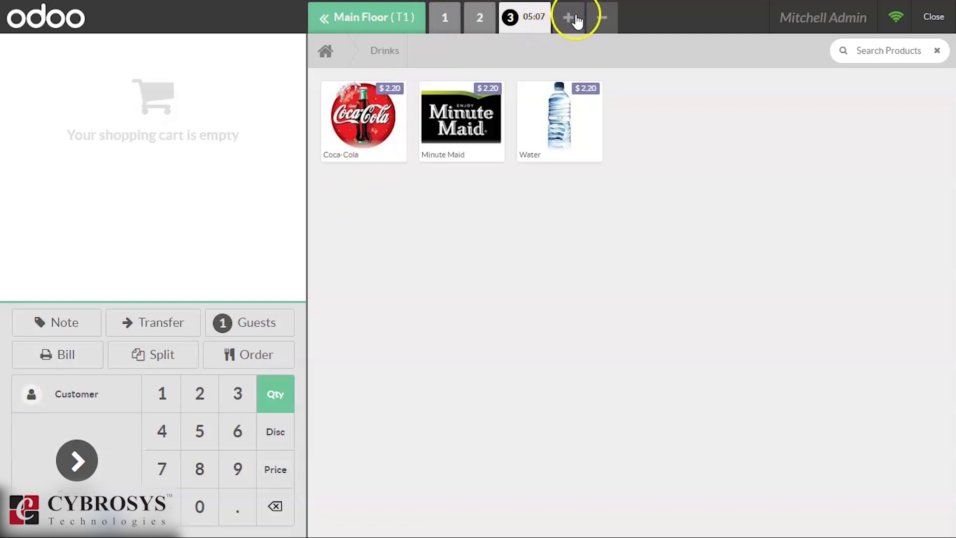
left_click(597, 22)
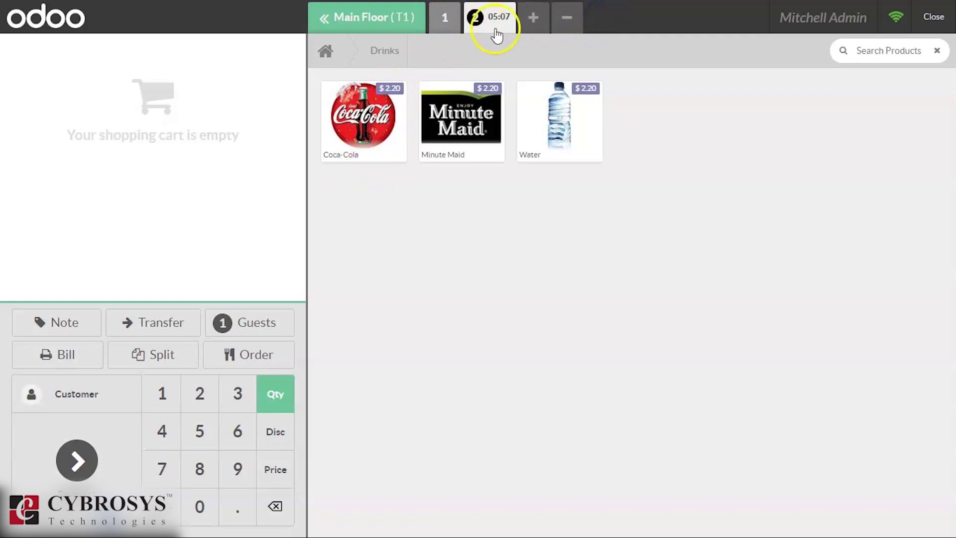
left_click(449, 21)
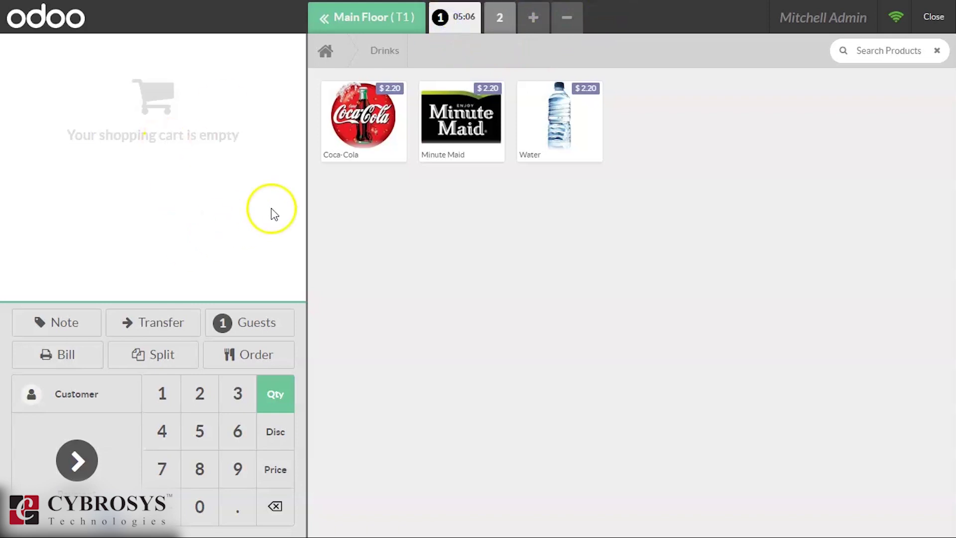
left_click(344, 134)
left_click(465, 142)
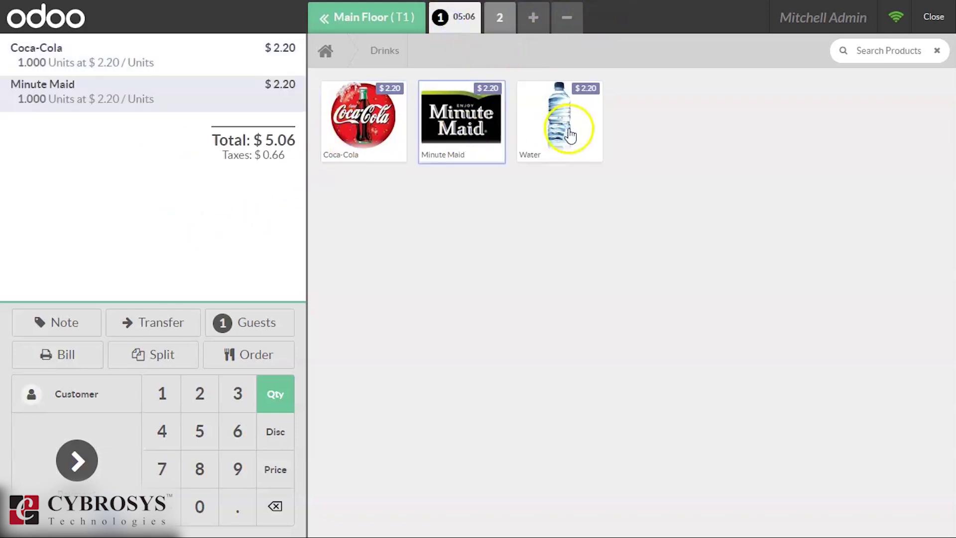
left_click(560, 125)
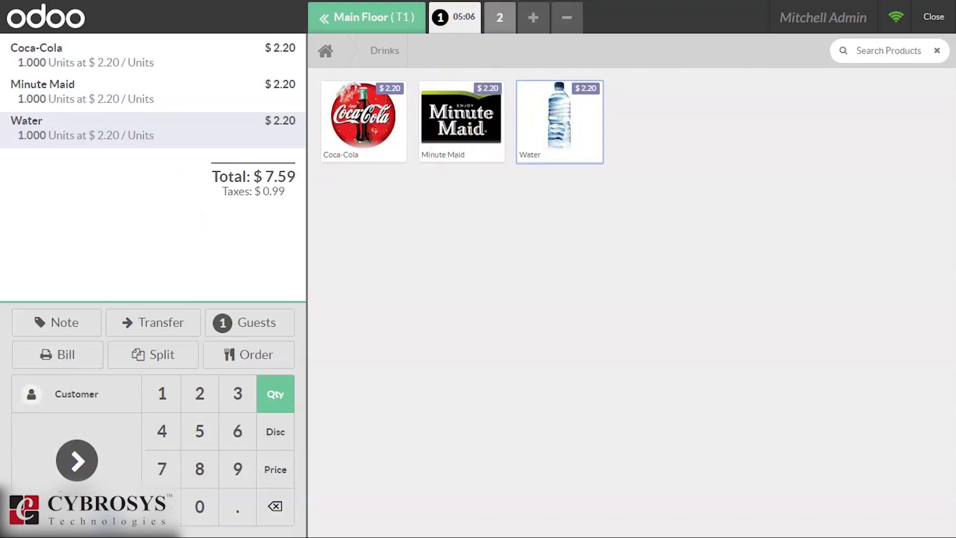
Step: Add Bacon Burger, Cheese Burger and Chicken Curry Sandwich to the second order, then return to Main Floor
left_click(503, 18)
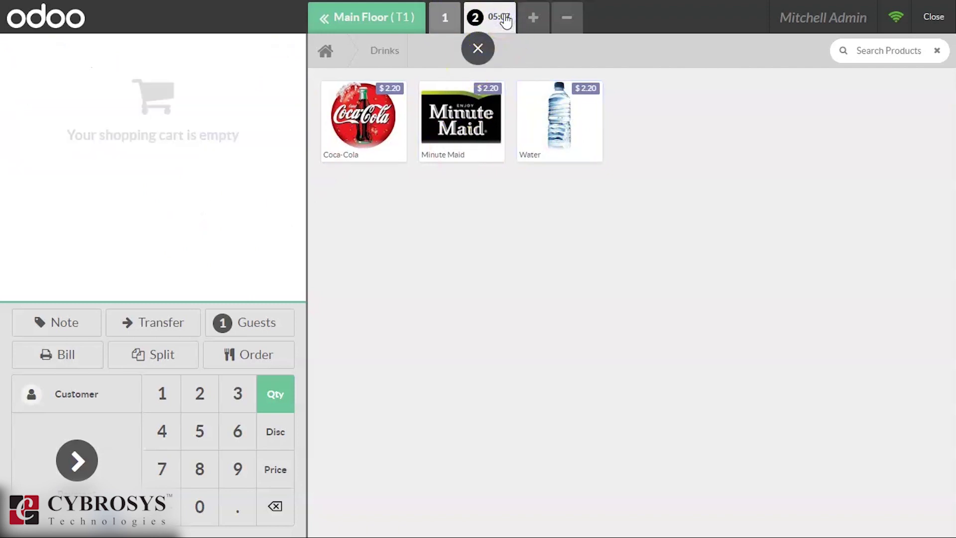
left_click(332, 54)
left_click(707, 83)
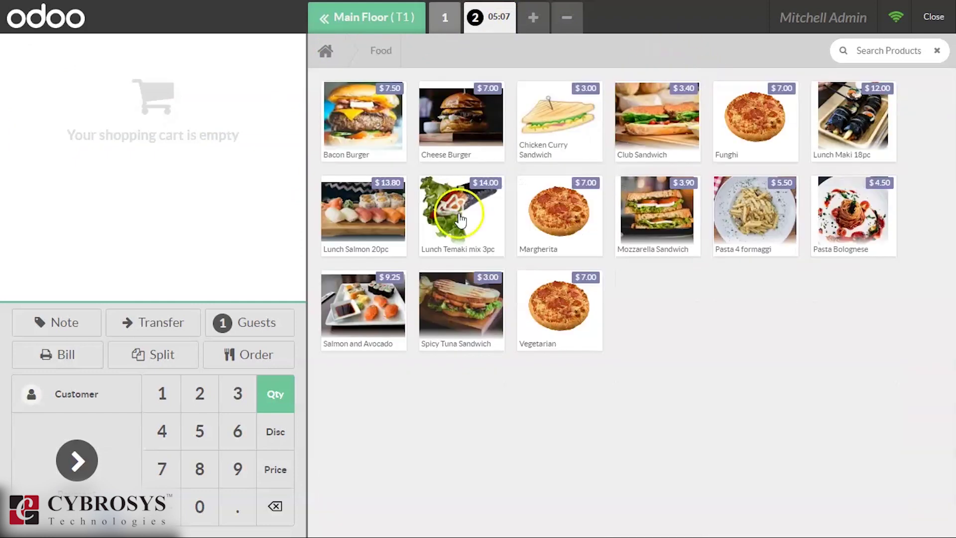
left_click(357, 124)
left_click(453, 124)
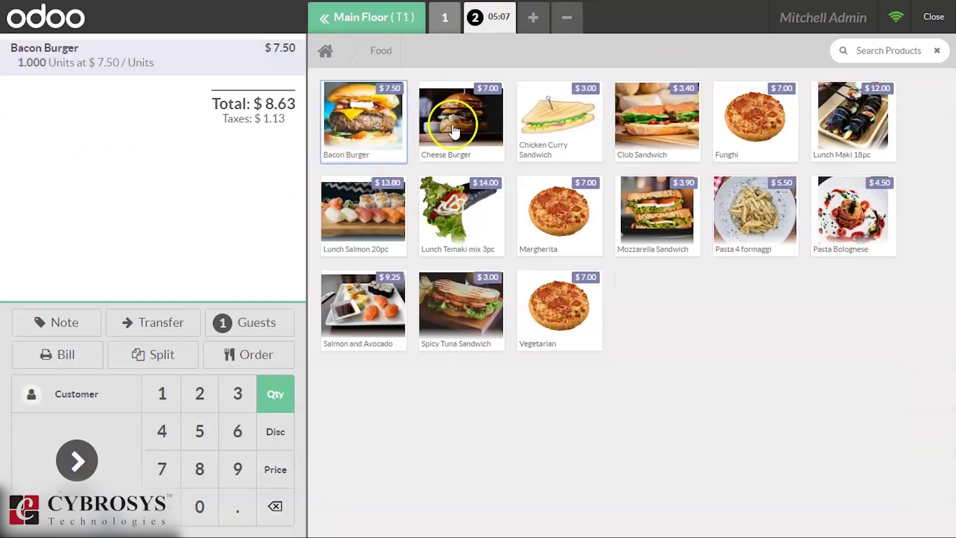
left_click(548, 125)
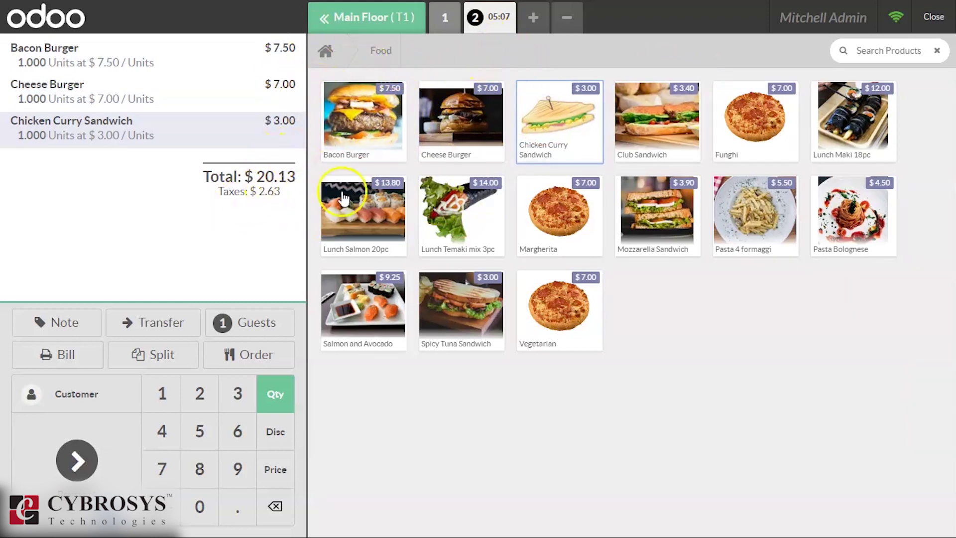
left_click(370, 20)
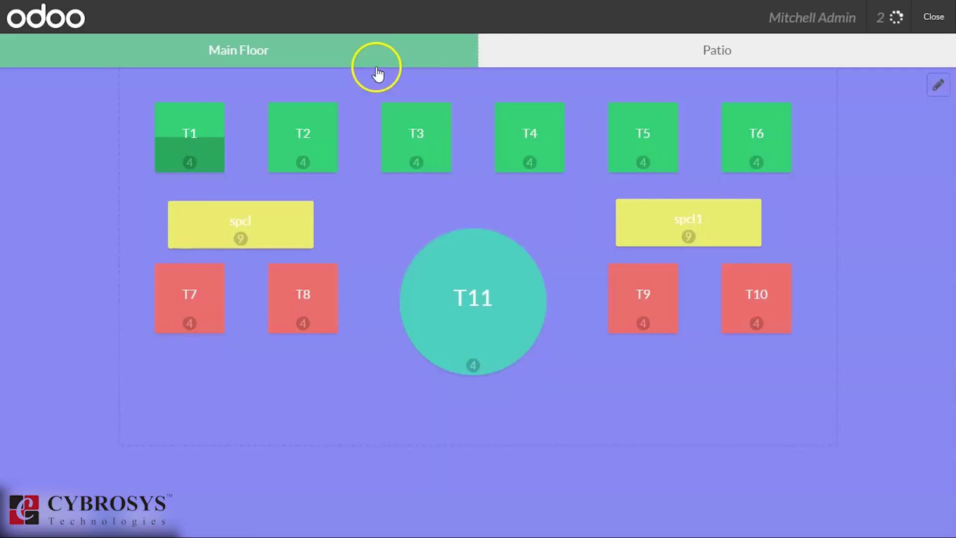
Step: Set table T1's $20.13 food order to 4 guests, then reopen T1 from the Main Floor
left_click(215, 135)
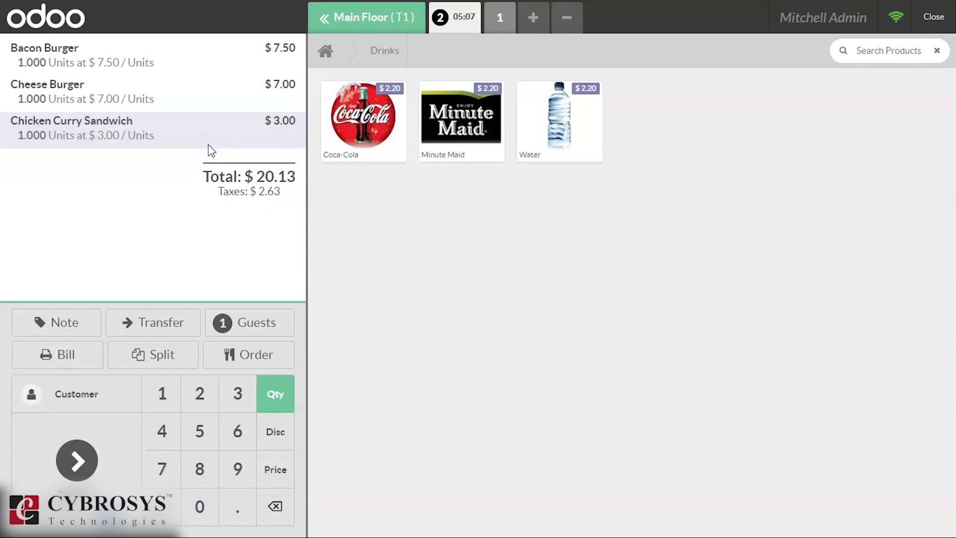
left_click(238, 323)
left_click(419, 278)
left_click(519, 409)
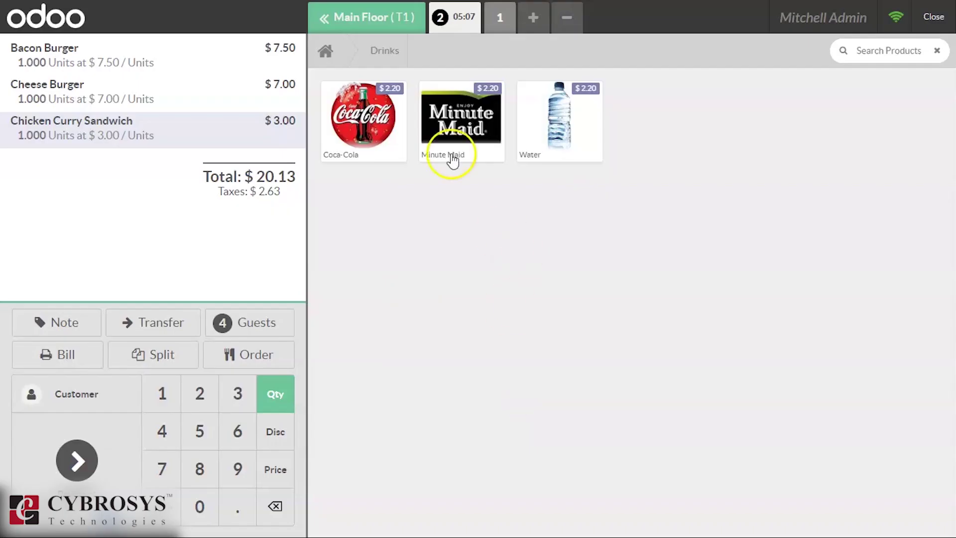
left_click(390, 16)
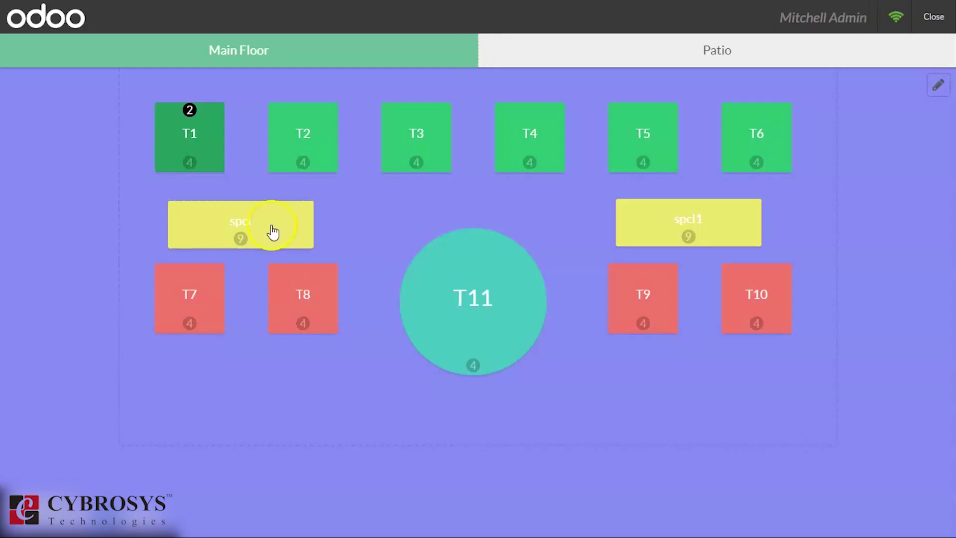
left_click(203, 141)
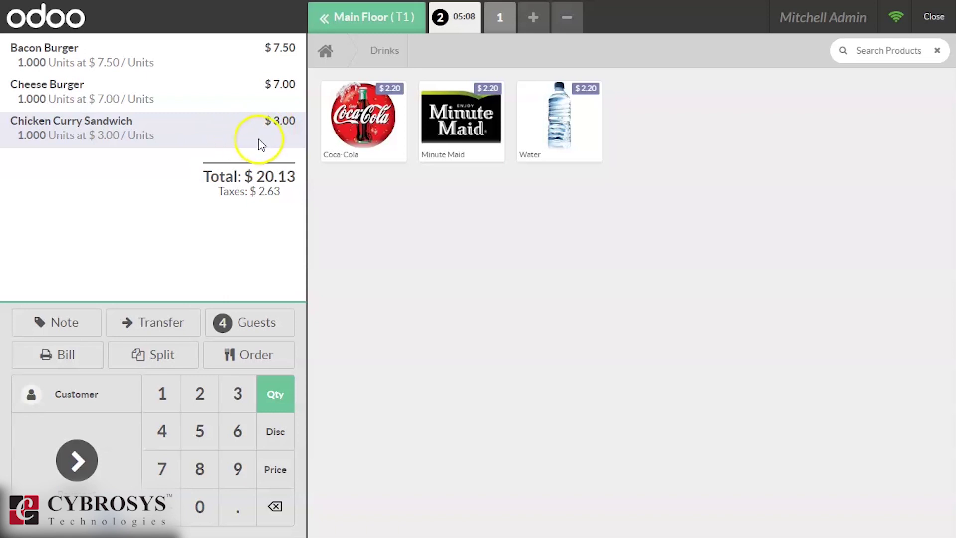
Step: Pay table T1's drinks order with $7.59 in cash
left_click(496, 23)
left_click(45, 471)
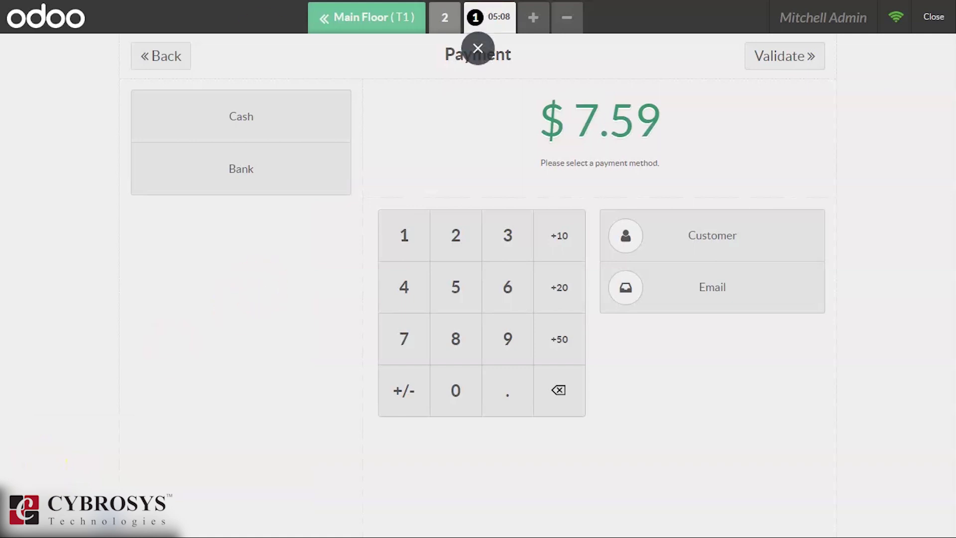
left_click(229, 118)
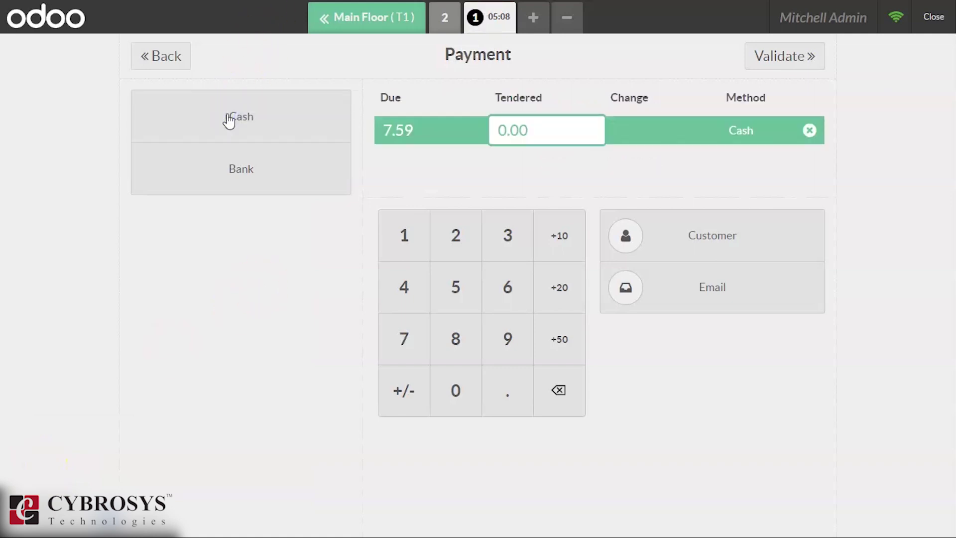
type("7")
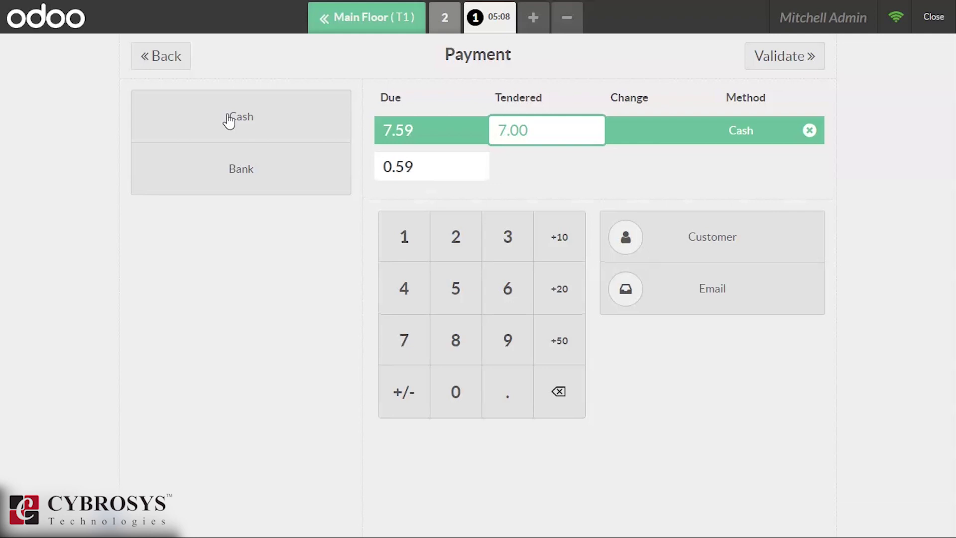
type(".59")
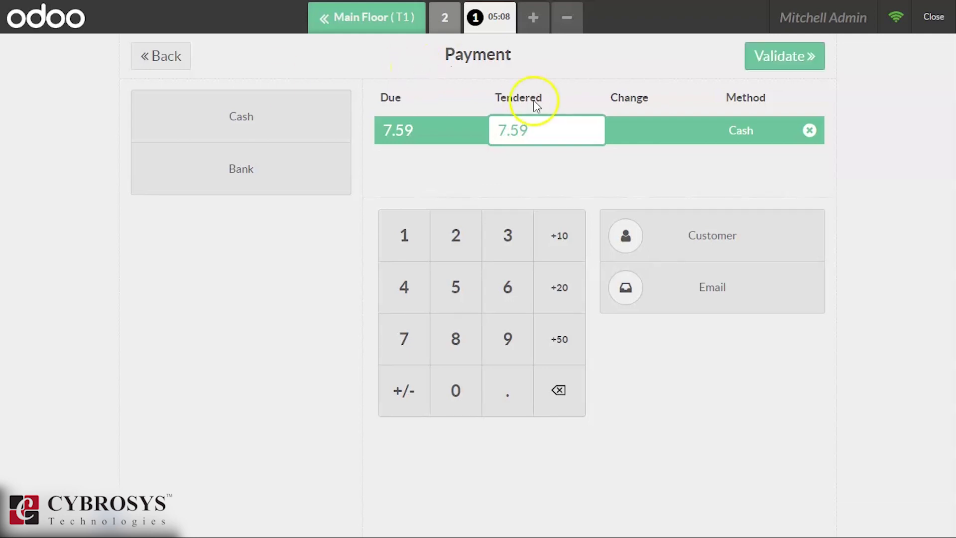
left_click(754, 59)
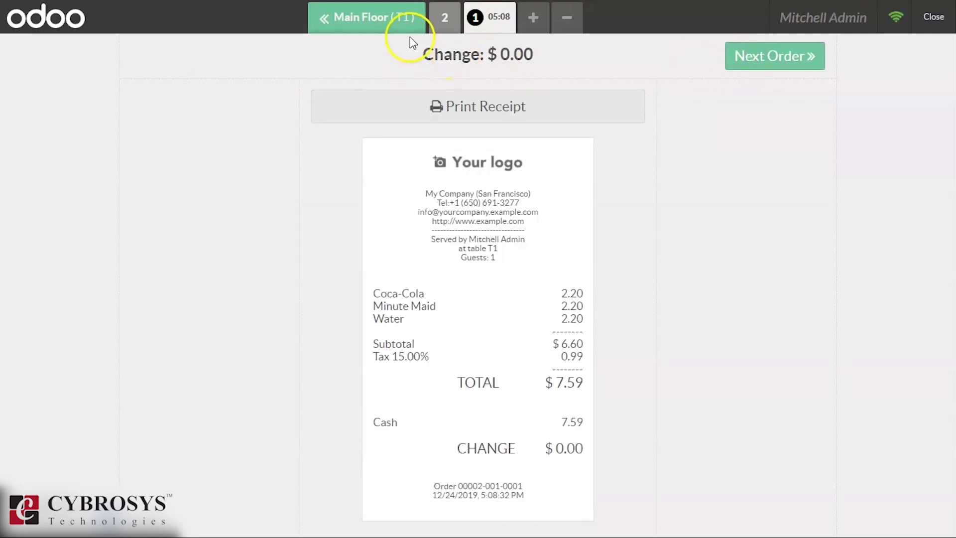
Step: Pay table T1's second order with $20.13 in cash
left_click(446, 20)
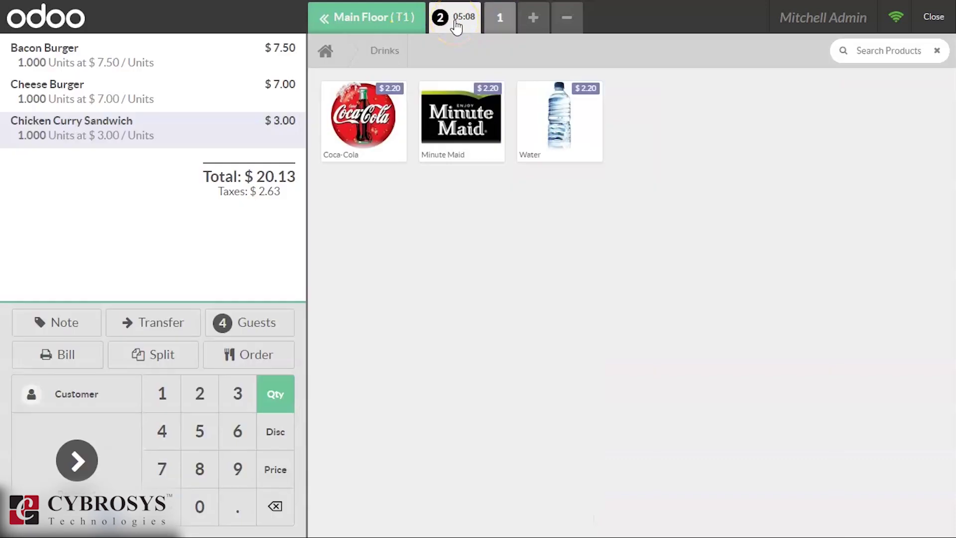
left_click(82, 479)
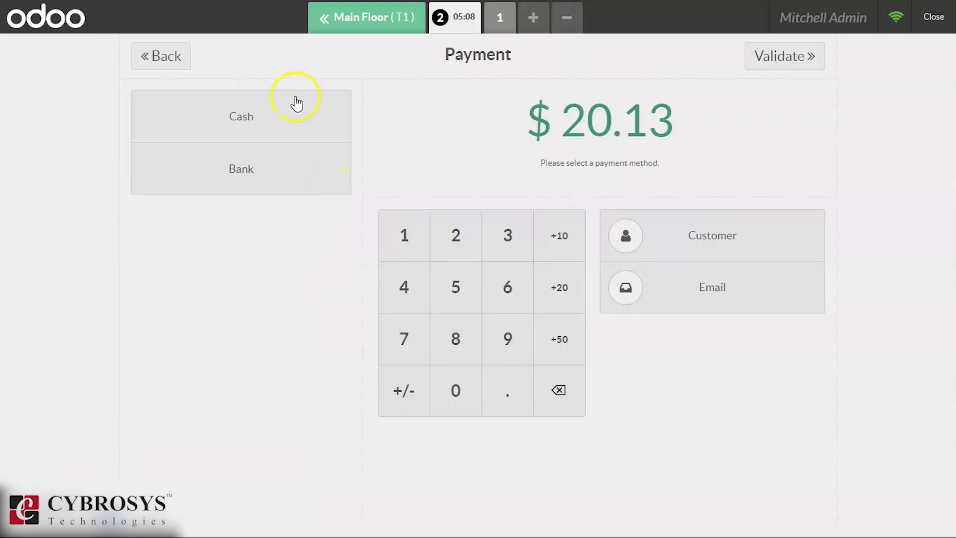
left_click(285, 138)
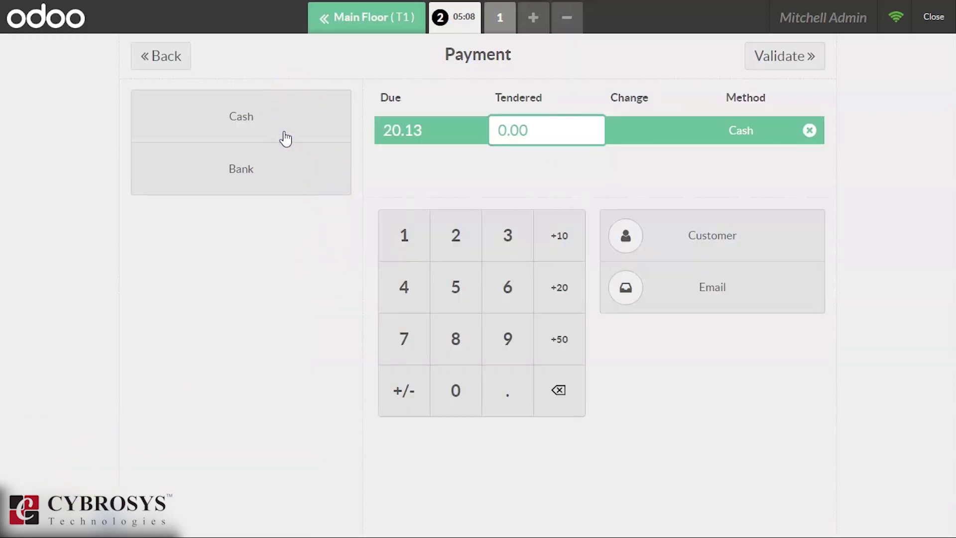
type("20")
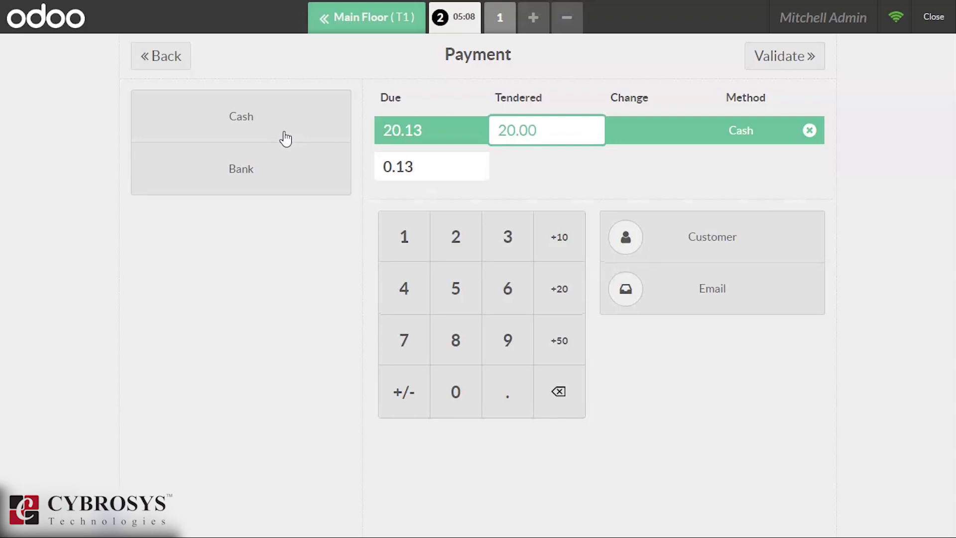
type(".13")
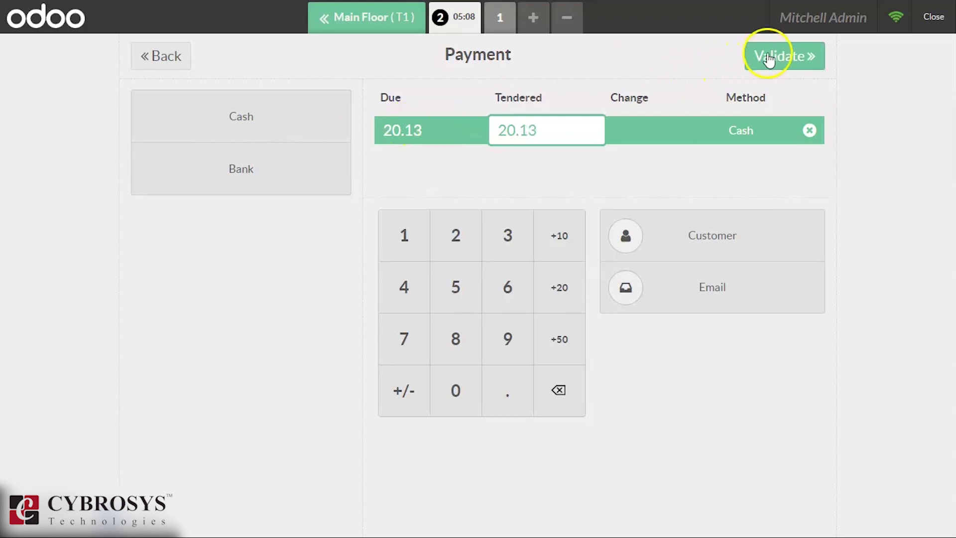
left_click(768, 58)
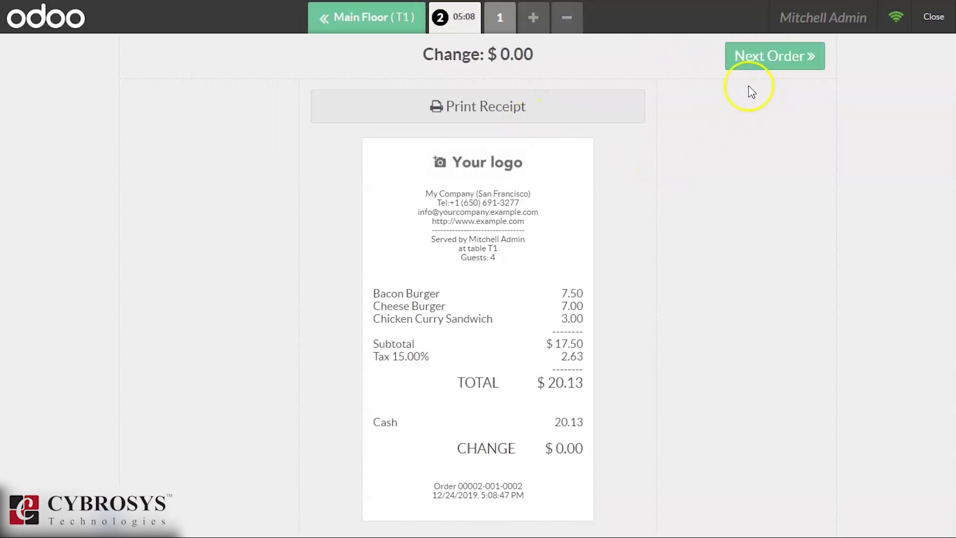
Step: Go back to the Main Floor, briefly reopening T1, then start an empty order on table T2
left_click(383, 21)
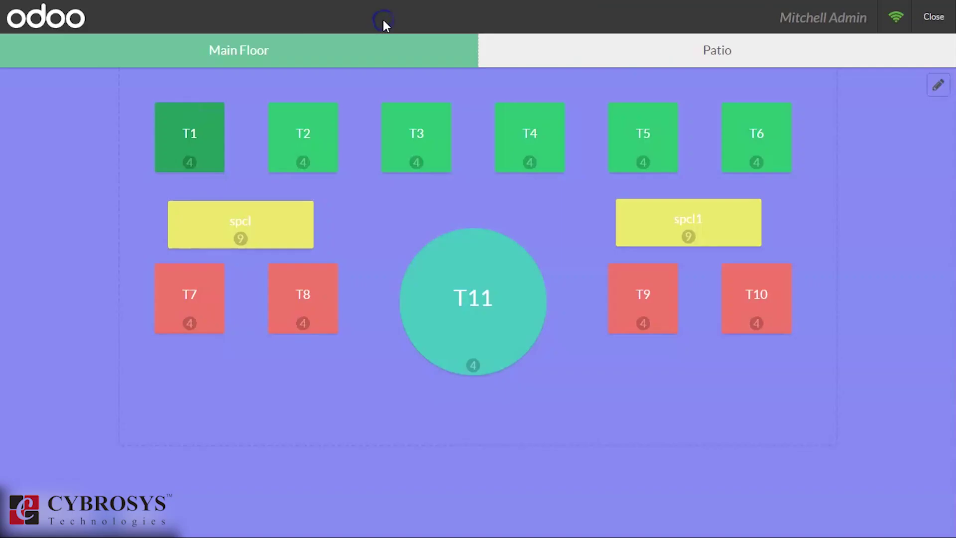
left_click(166, 160)
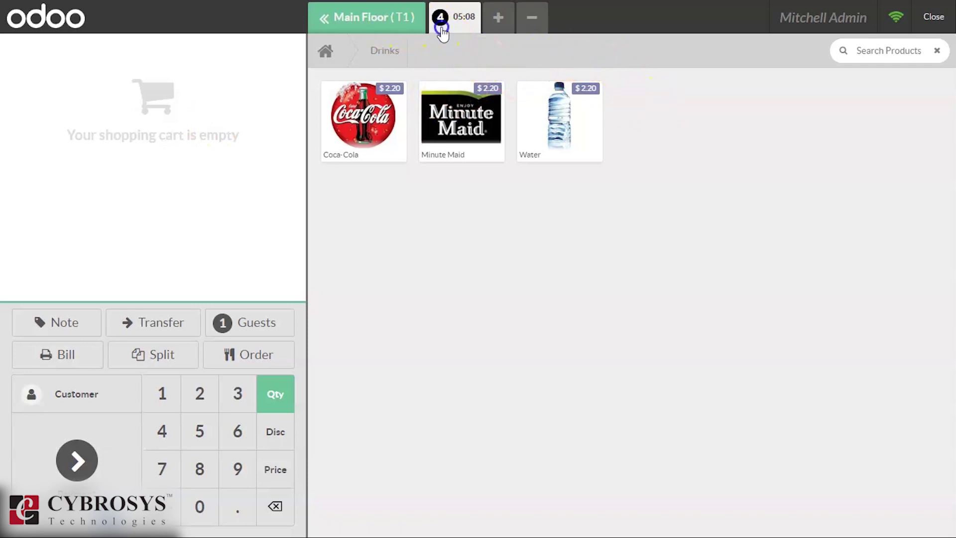
left_click(389, 26)
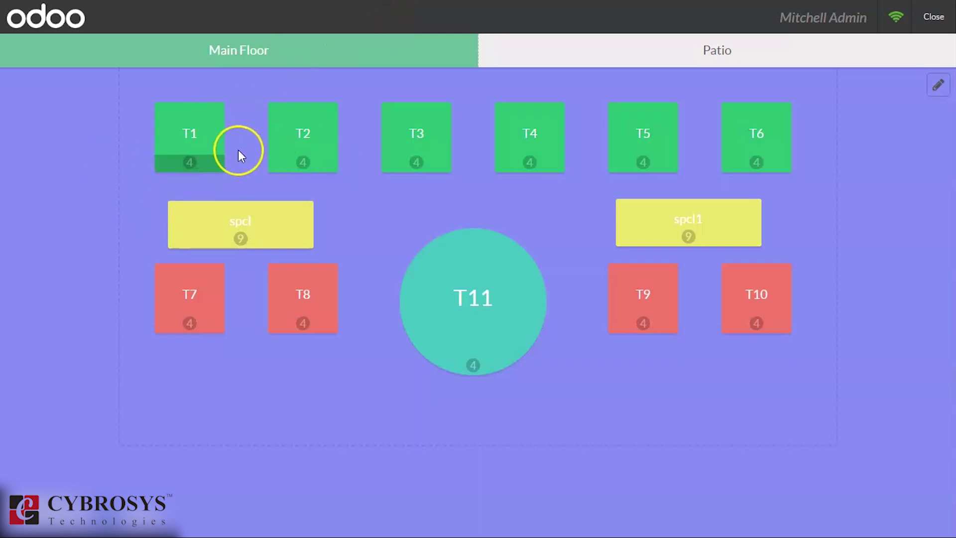
left_click(285, 153)
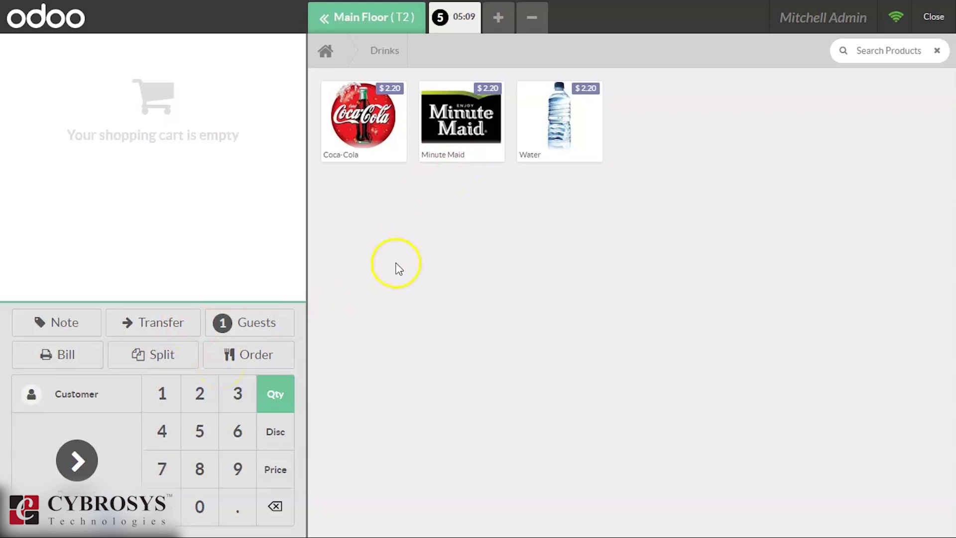
Step: Add two Coca-Colas and a Minute Maid to the T2 order
left_click(381, 97)
left_click(466, 98)
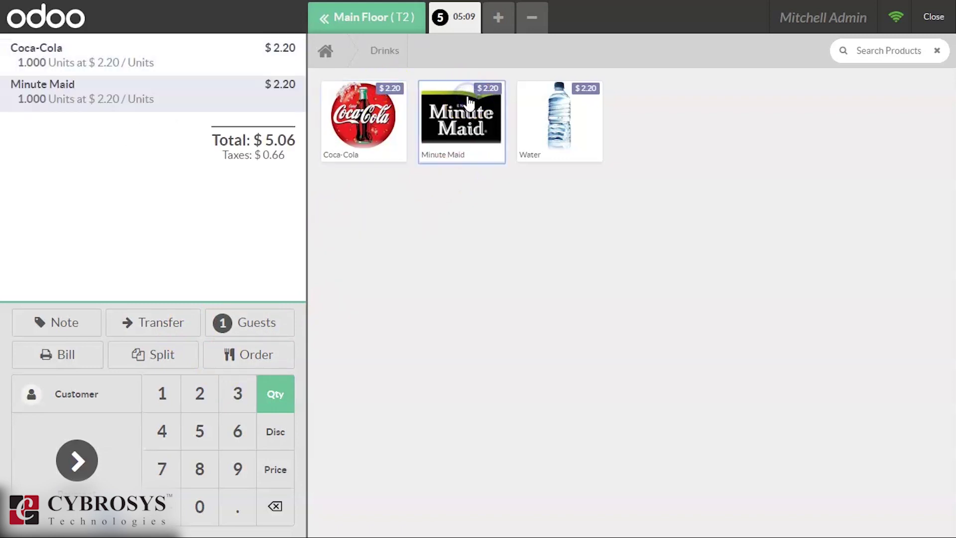
left_click(383, 100)
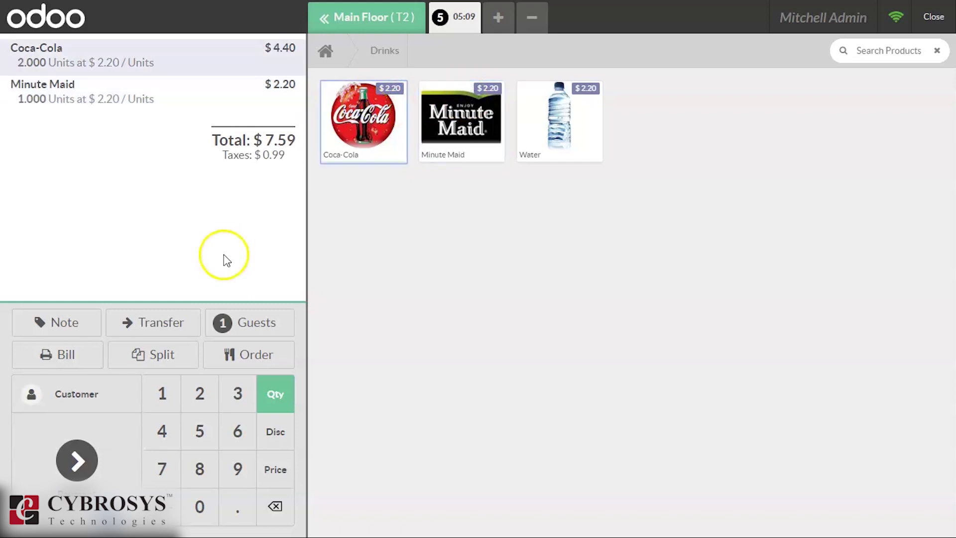
Step: Transfer the order to table spcl and set it to 8 guests
left_click(169, 326)
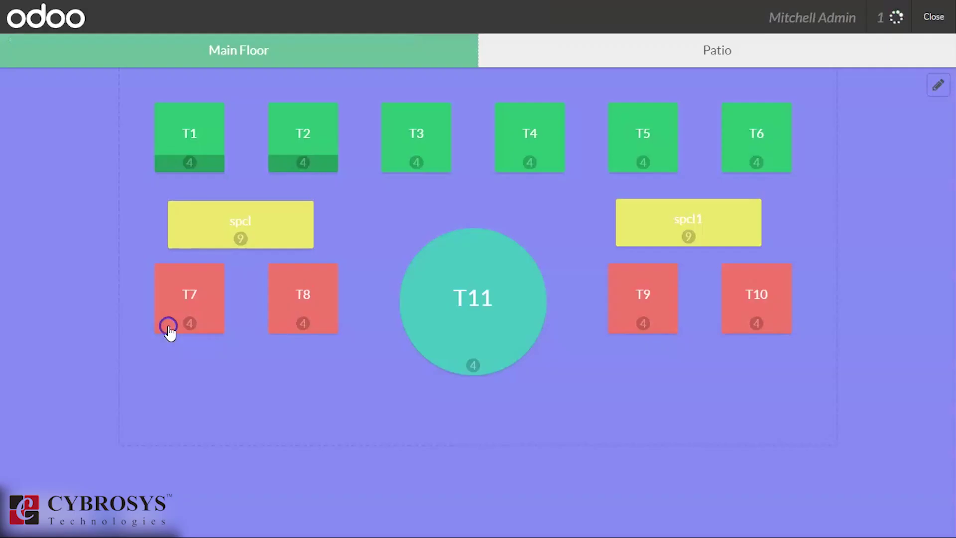
left_click(228, 238)
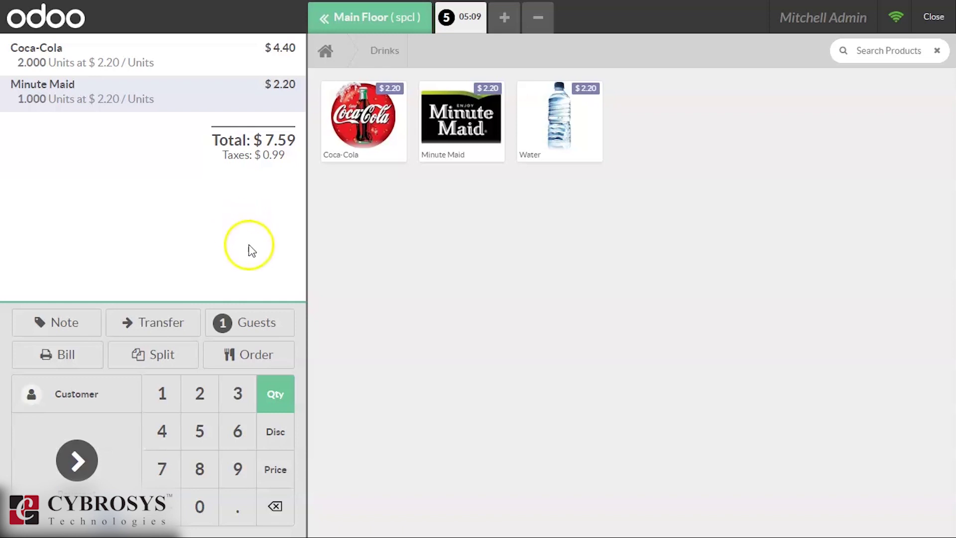
left_click(270, 326)
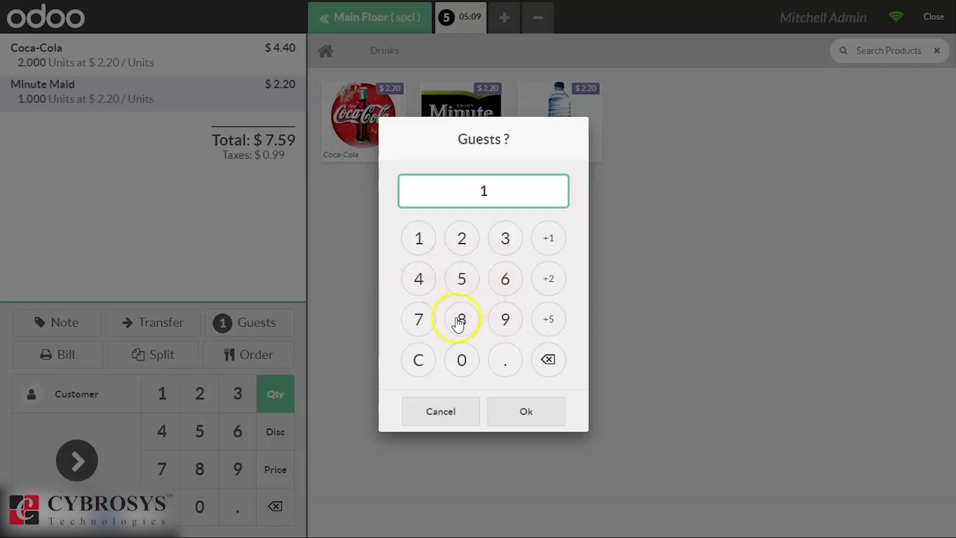
left_click(516, 418)
Step: Add Mozzarella, Club and Chicken Curry sandwiches plus Cheese and Bacon Burgers, then return to Main Floor
left_click(325, 50)
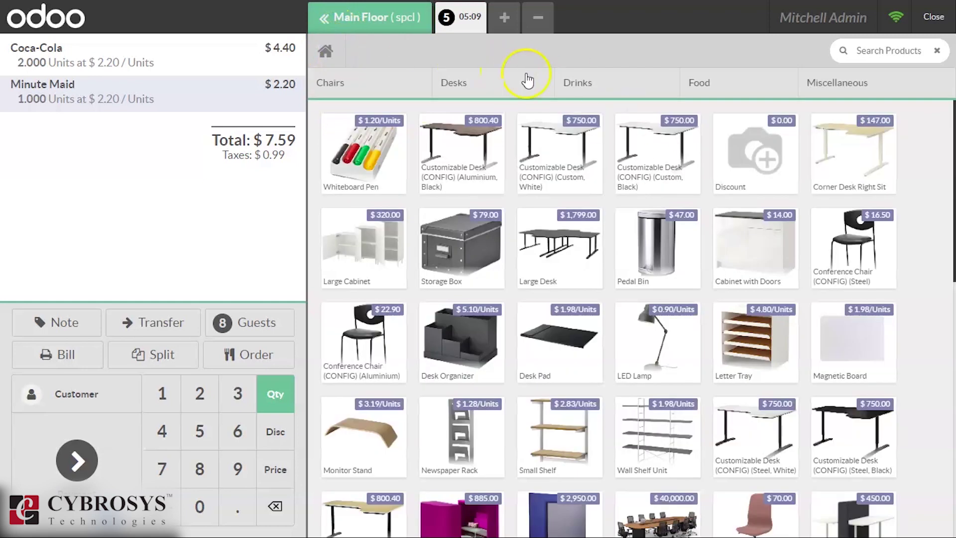
left_click(727, 85)
left_click(628, 184)
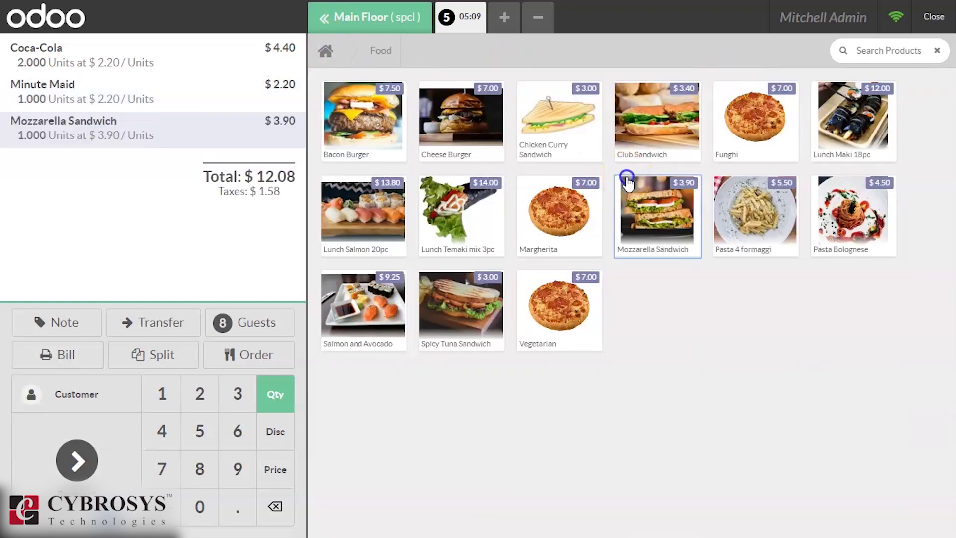
left_click(630, 114)
left_click(546, 112)
left_click(476, 101)
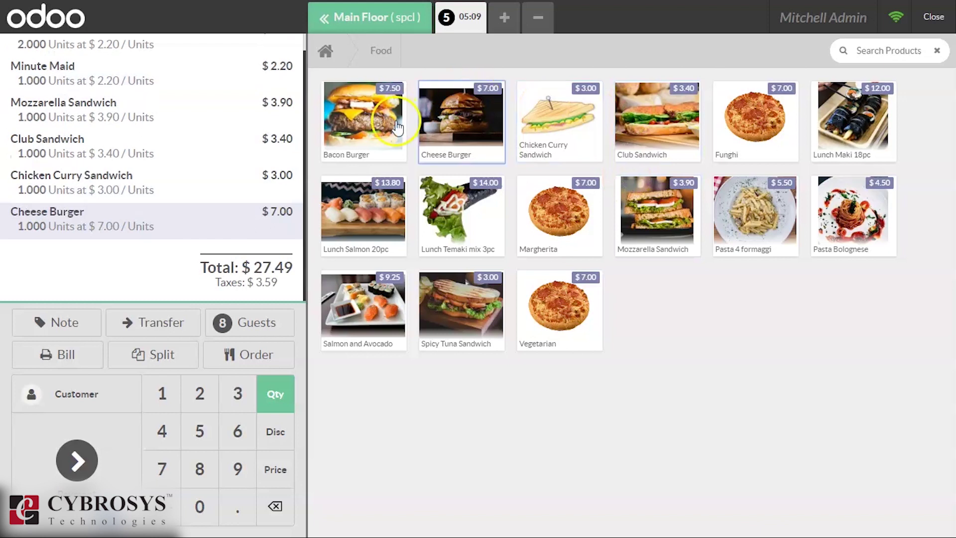
left_click(397, 127)
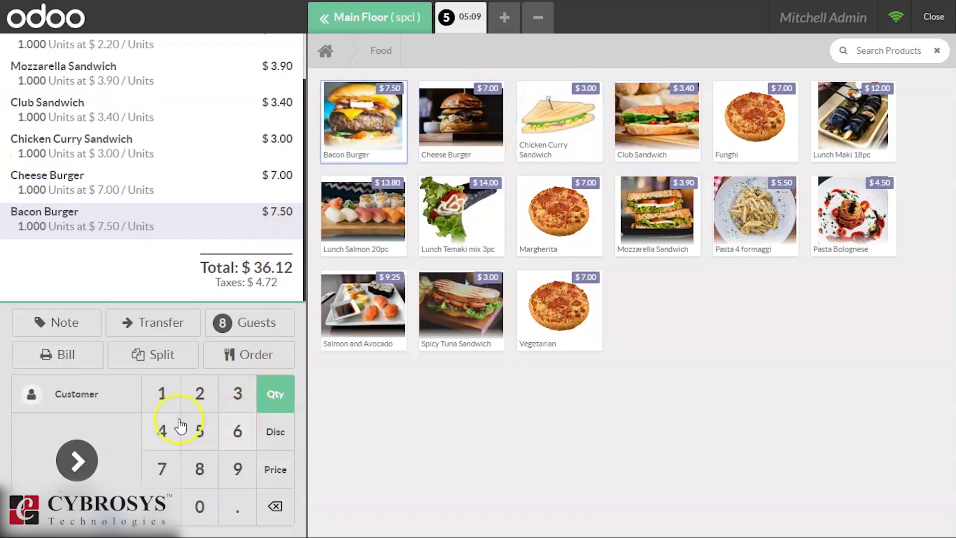
left_click(388, 22)
left_click(246, 237)
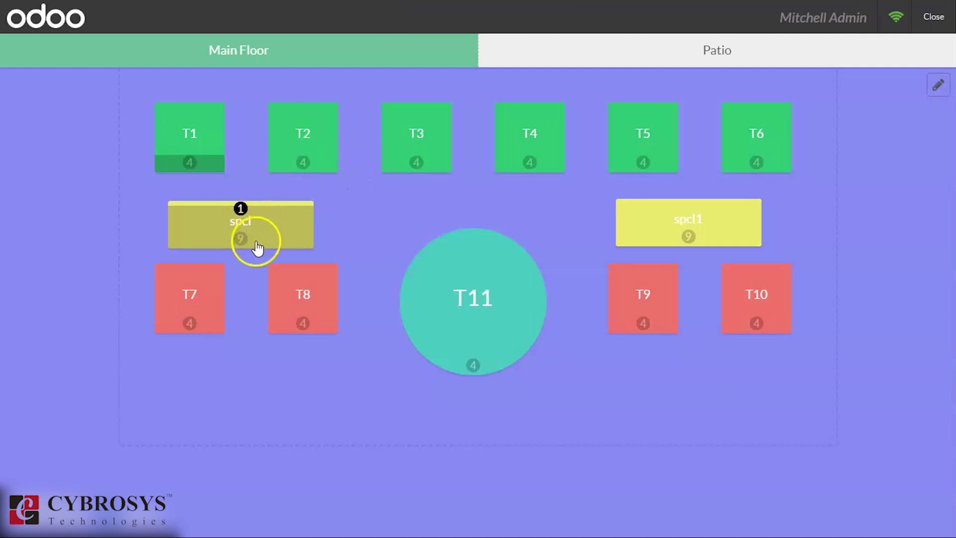